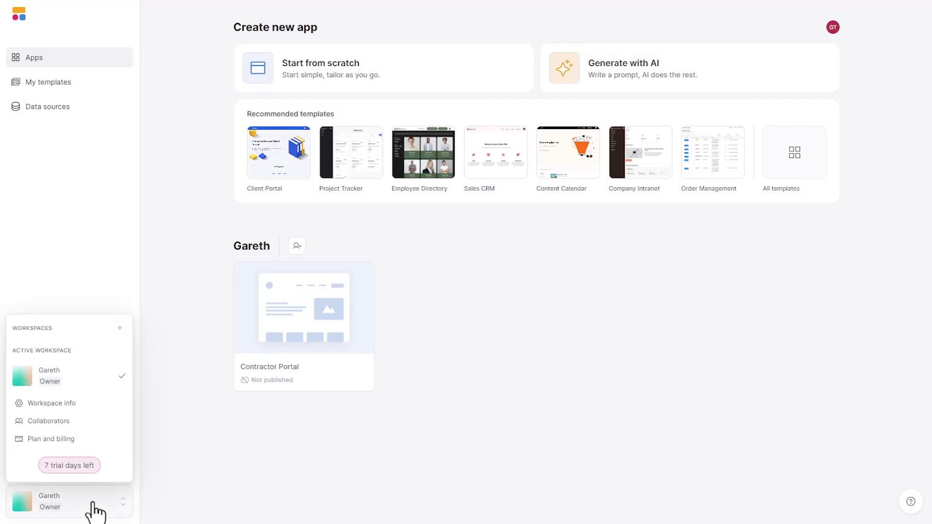
- Open the workspace's plan and billing settings and choose the Professional plan for extending the free trial
click(95, 442)
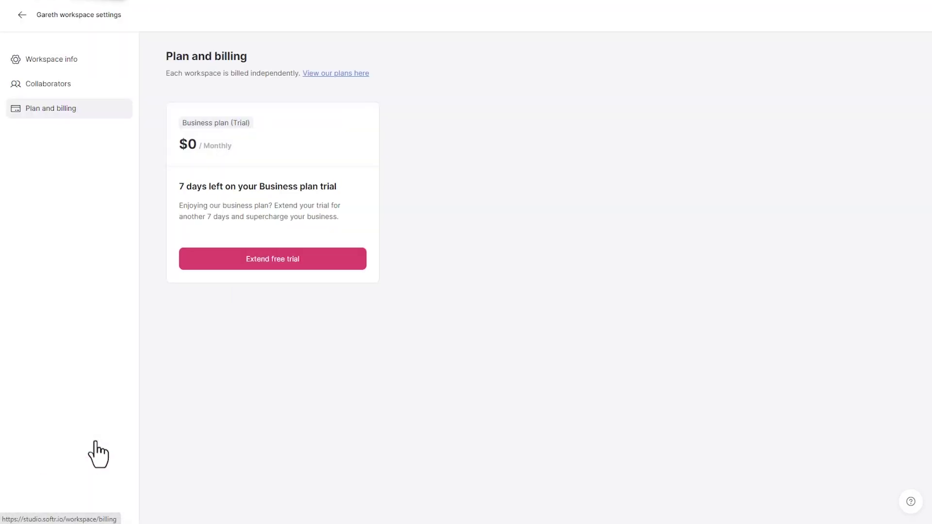
click(244, 265)
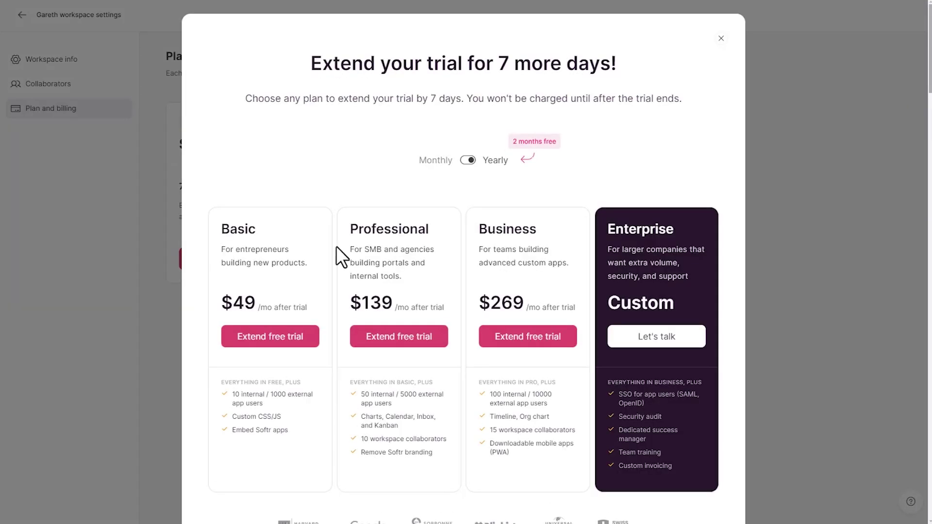
click(439, 338)
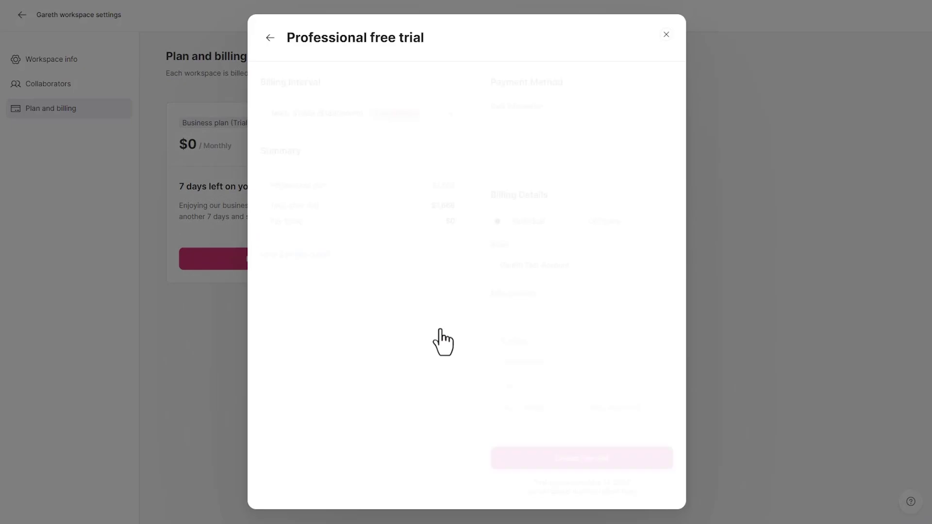
- Set the billing interval to Monthly $167 and apply the promo code GAP_1MONTH_PRO
click(348, 116)
click(336, 170)
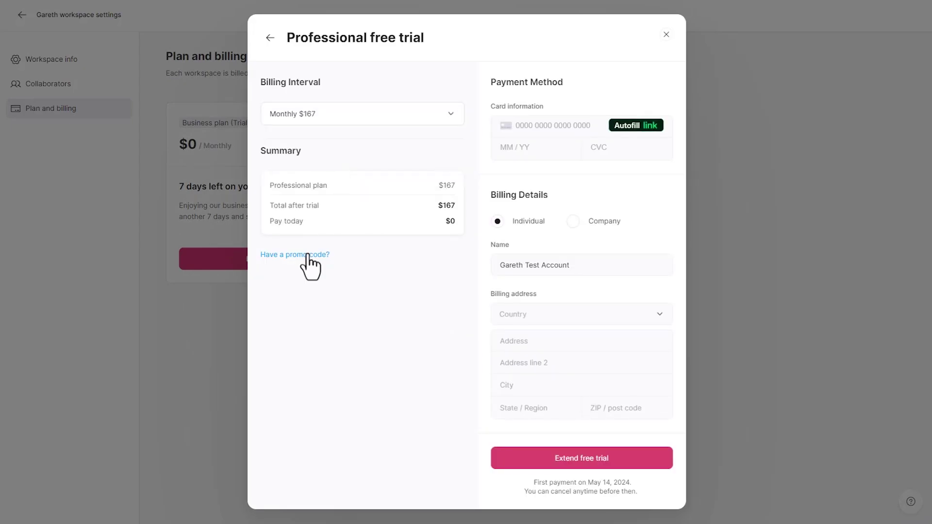
text(GAP_1MONTH_PRO)
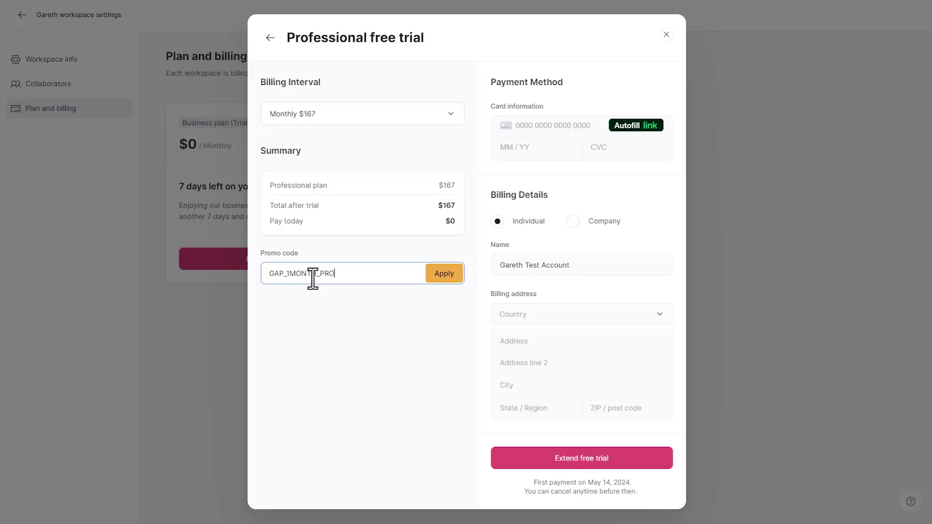
click(446, 274)
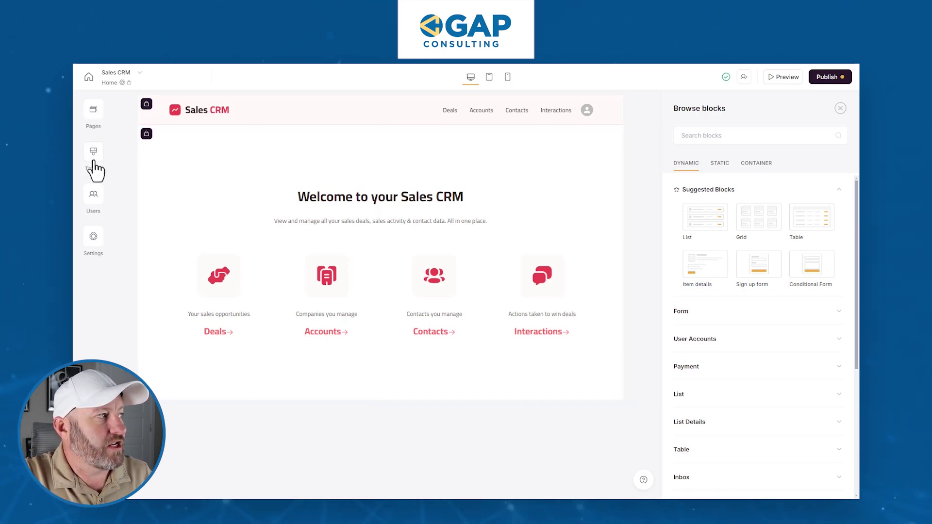
- Open the Sales CRM app's user list and examine the email address of the last listed user
click(95, 200)
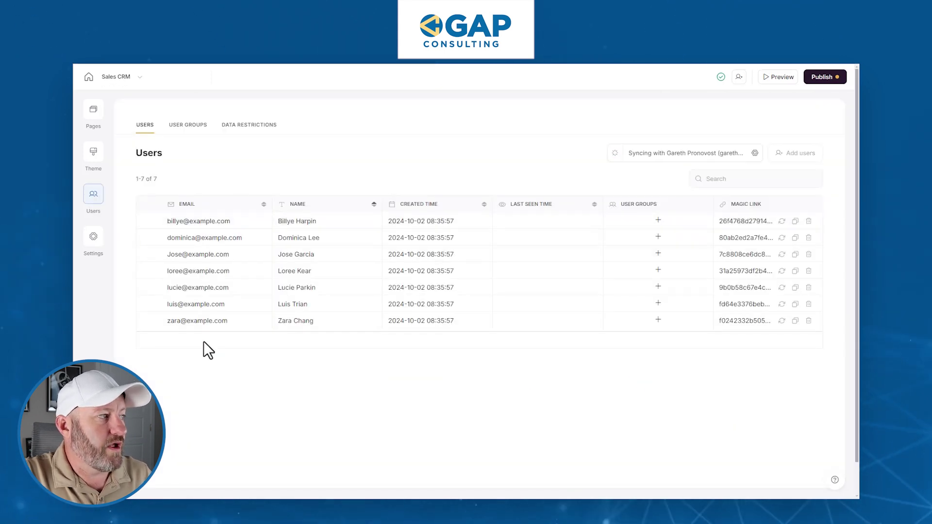
double_click(204, 321)
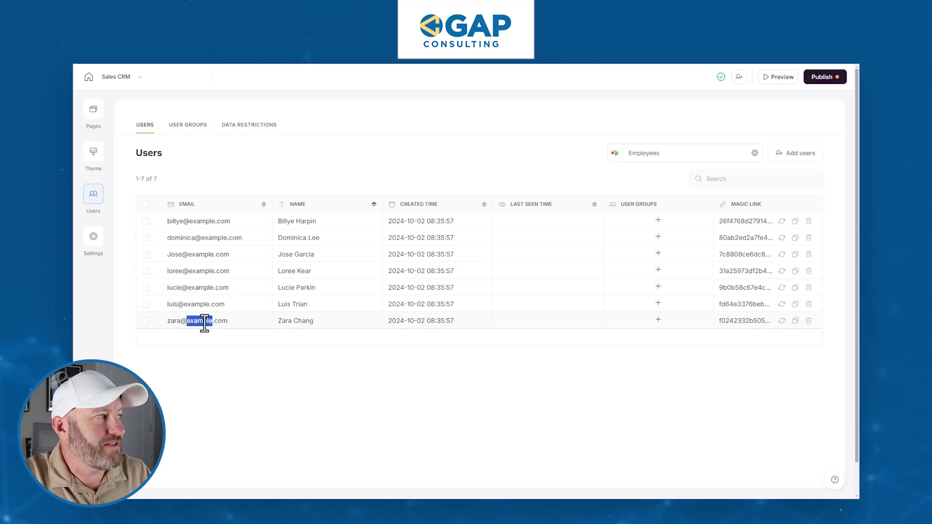
click(204, 324)
click(146, 321)
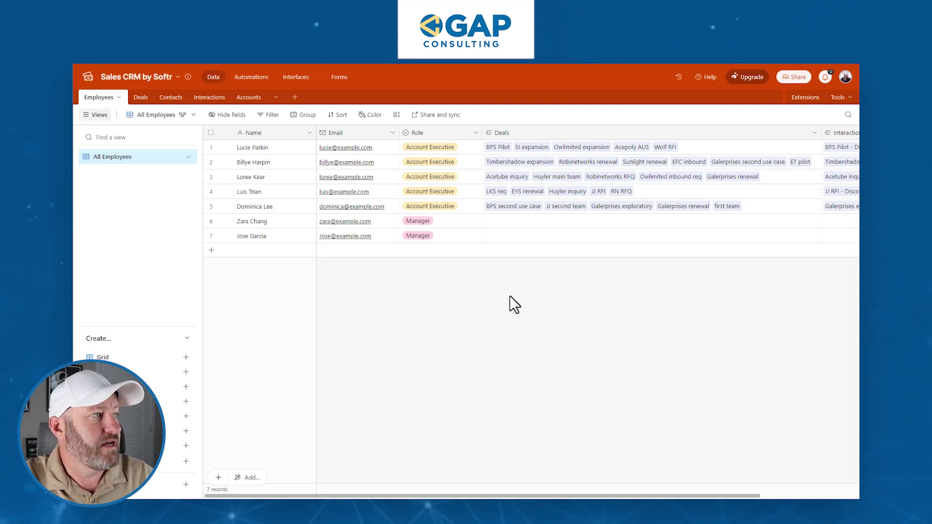
- In Airtable, examine the Employees table's roles and linked deals, comparing the managers with the five account executives
key(Right)
key(Right)
key(Right)
click(592, 220)
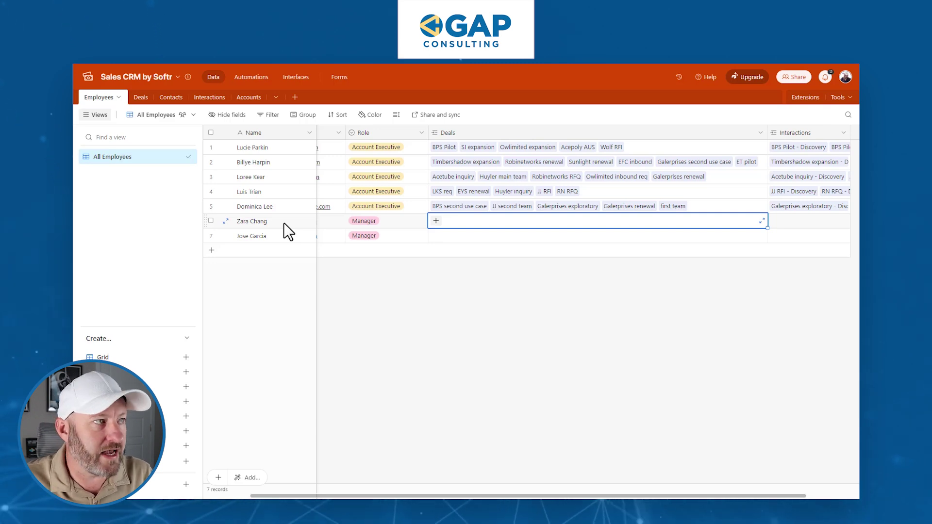
drag(267, 149, 269, 207)
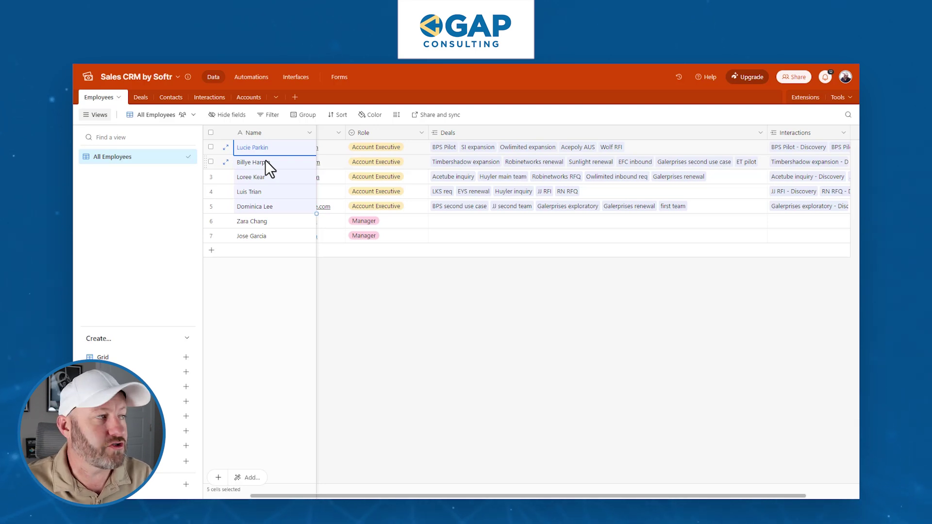
- Replace the email address of the third employee in the Employees table with a new one
click(267, 178)
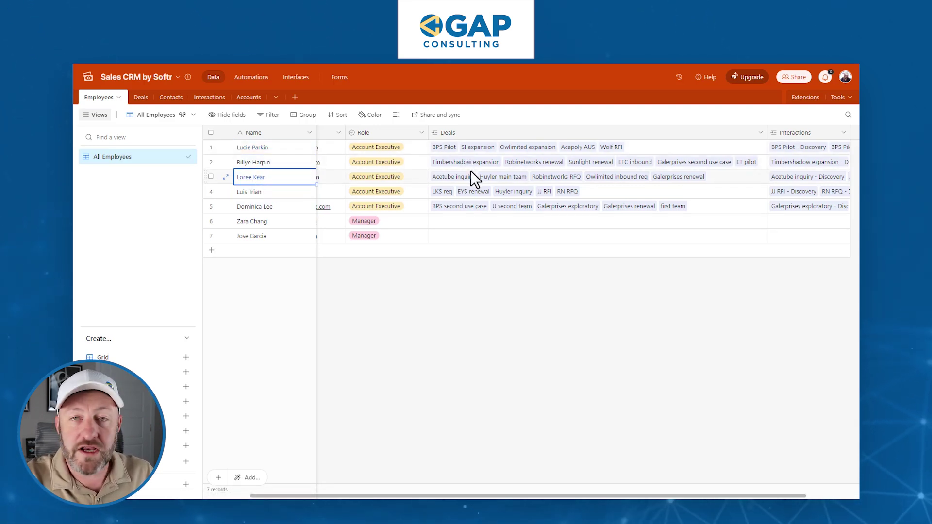
key(Right)
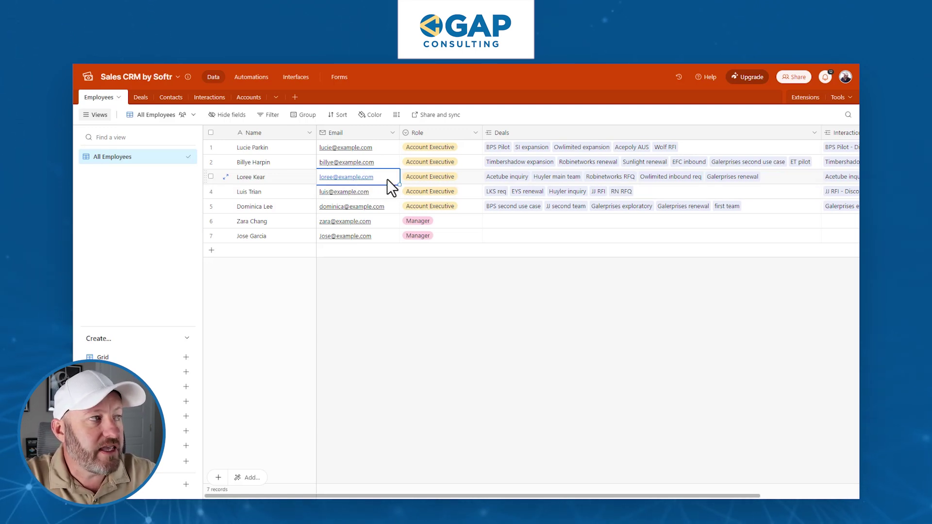
text(lo)
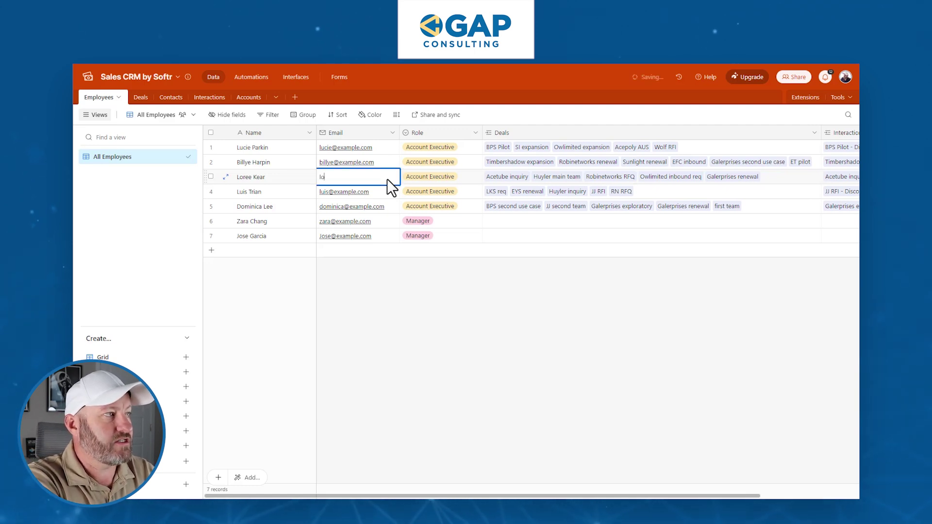
text(reek@exampl)
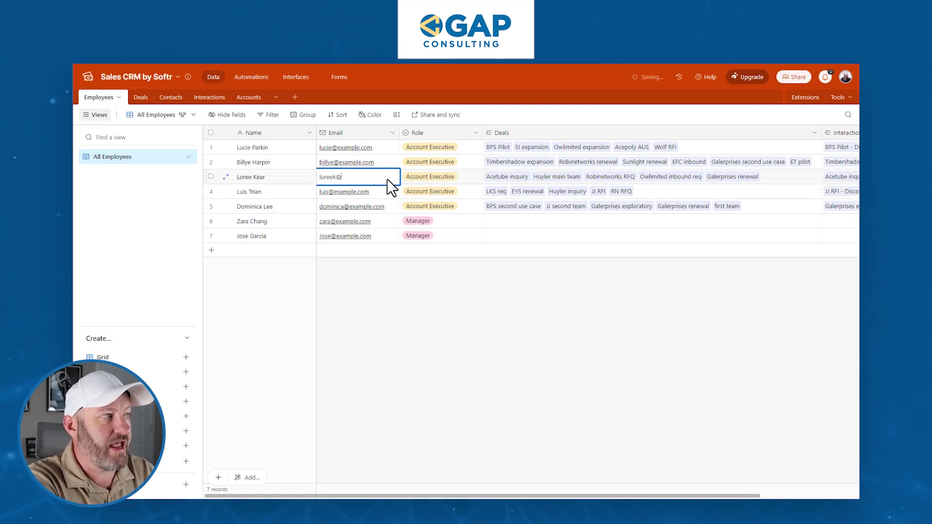
text(e.com)
key(Tab)
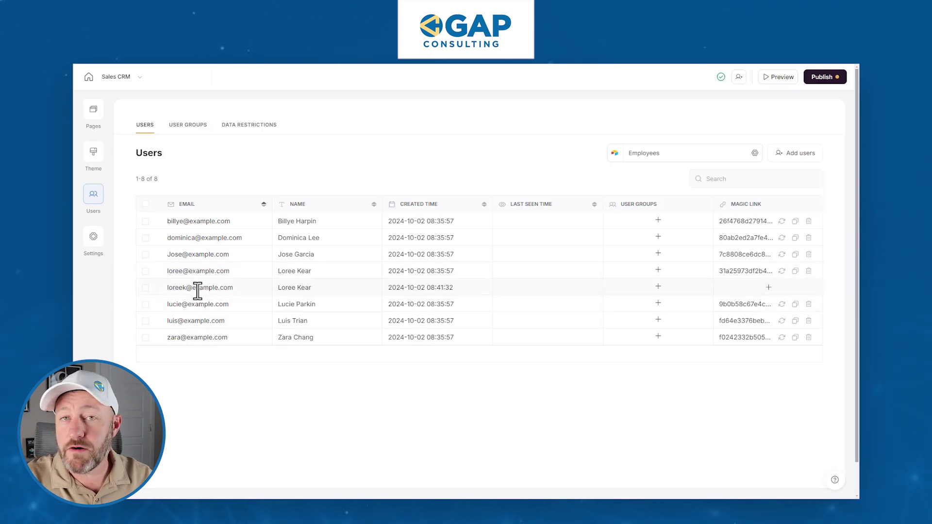
- Select the user with the outdated email in Softr's user list and, in Zapier, open the Softr step's action event choices
click(145, 271)
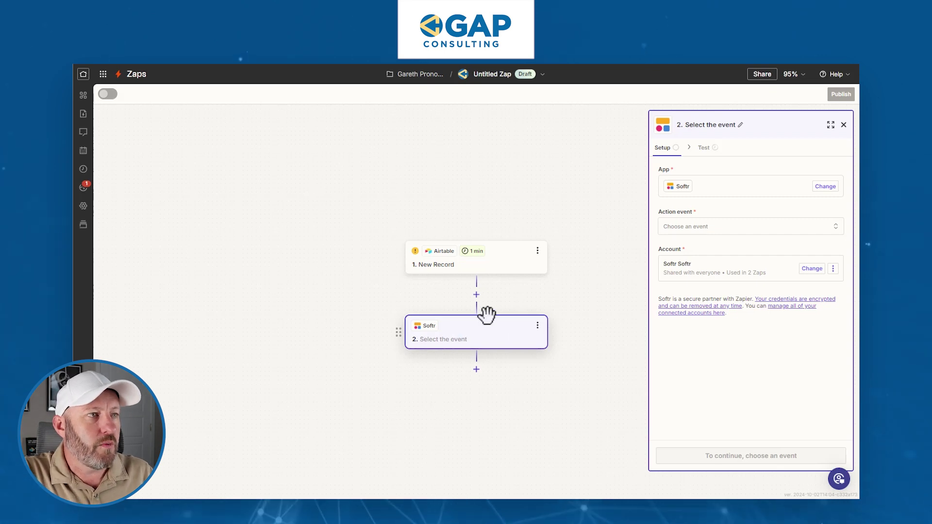
click(704, 233)
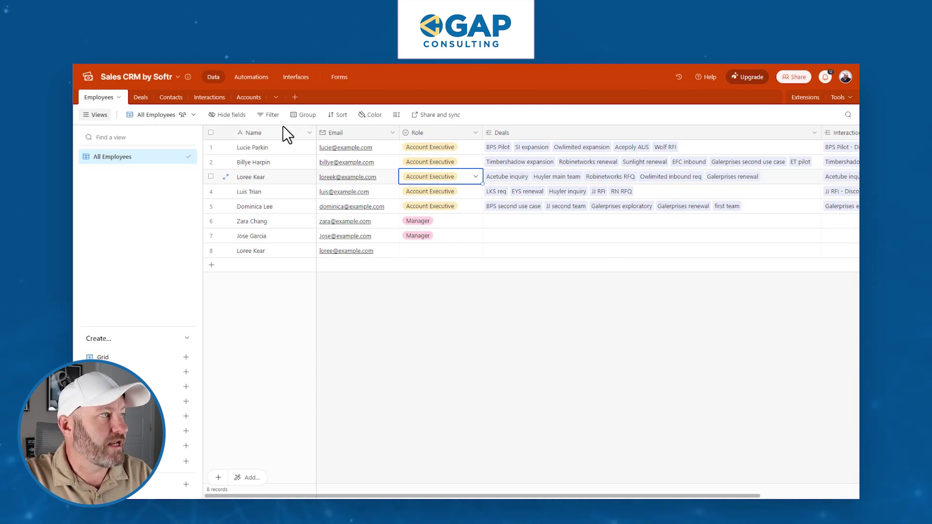
- In Airtable, create a table from scratch named New Users Email, with Email as its record name
click(295, 99)
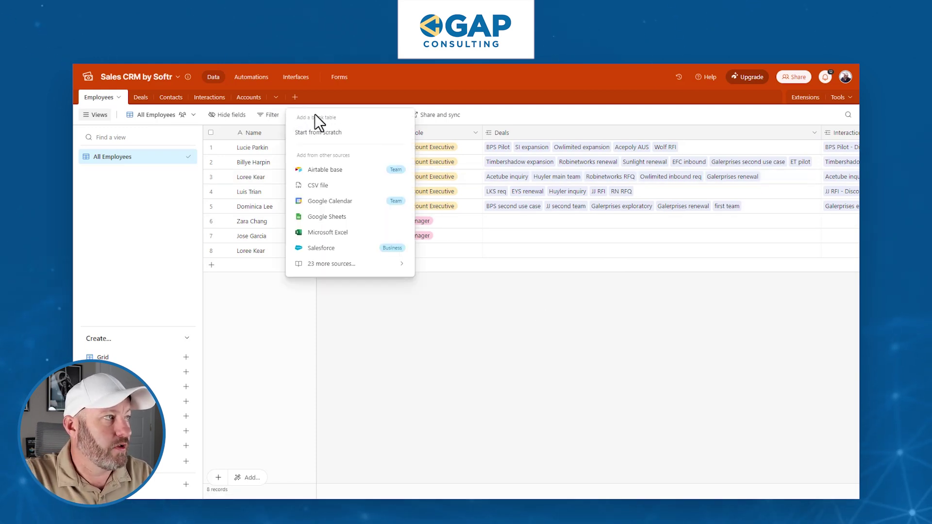
click(326, 138)
text(New Users Email)
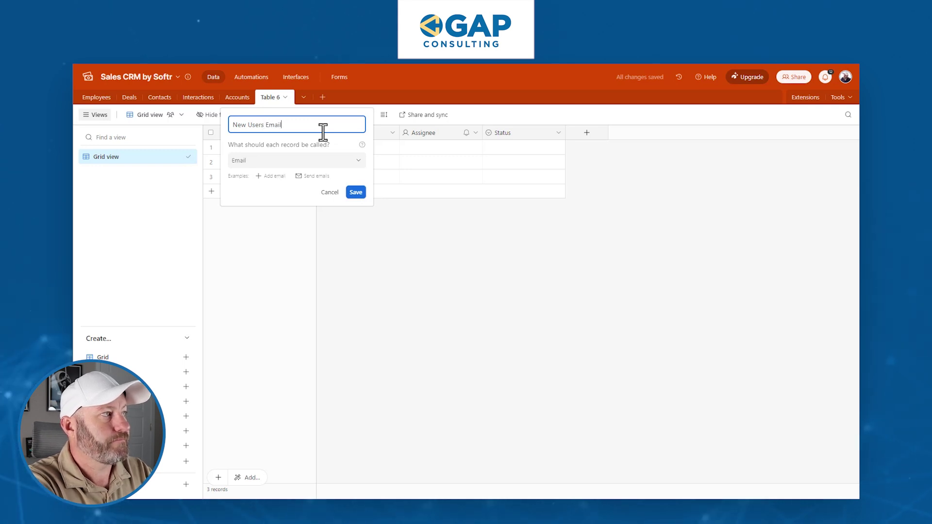
key(Return)
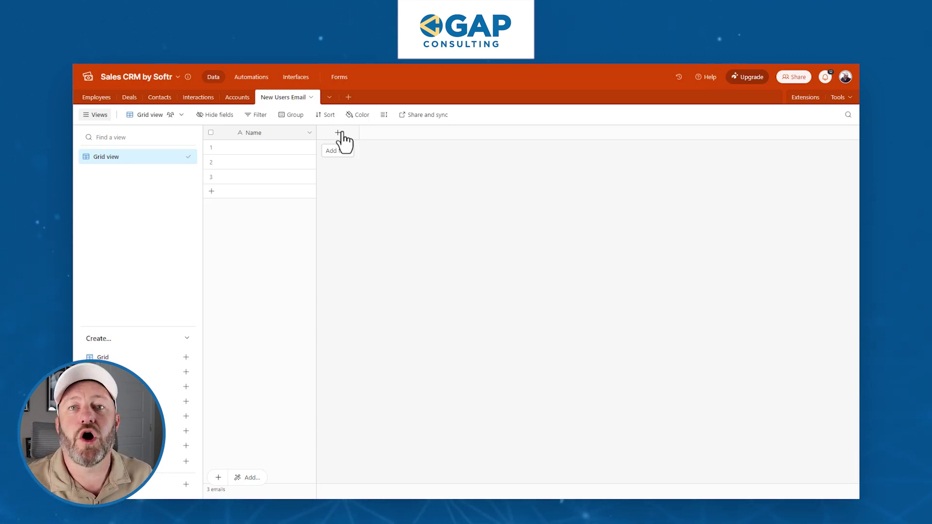
- Add an Email-type field named Email Old to the New Users Email table
click(339, 133)
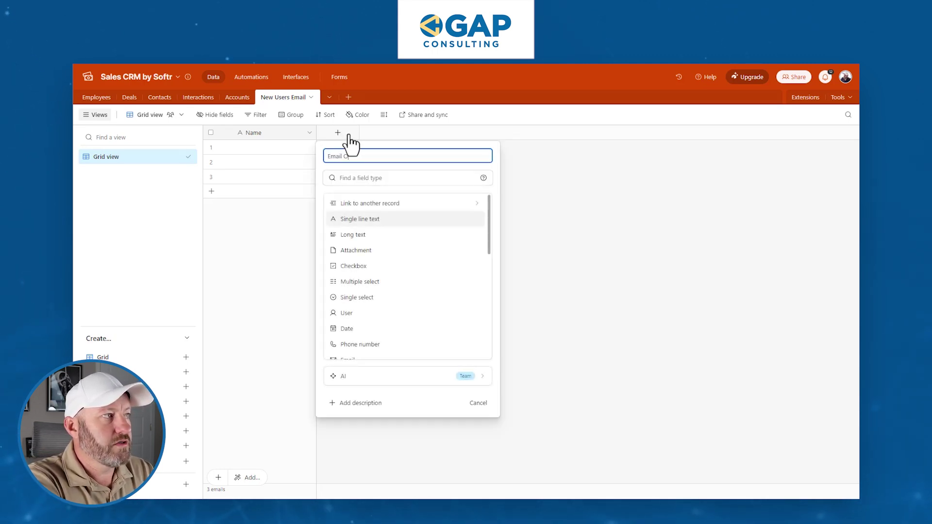
text(Email Old)
key(Tab)
text(em)
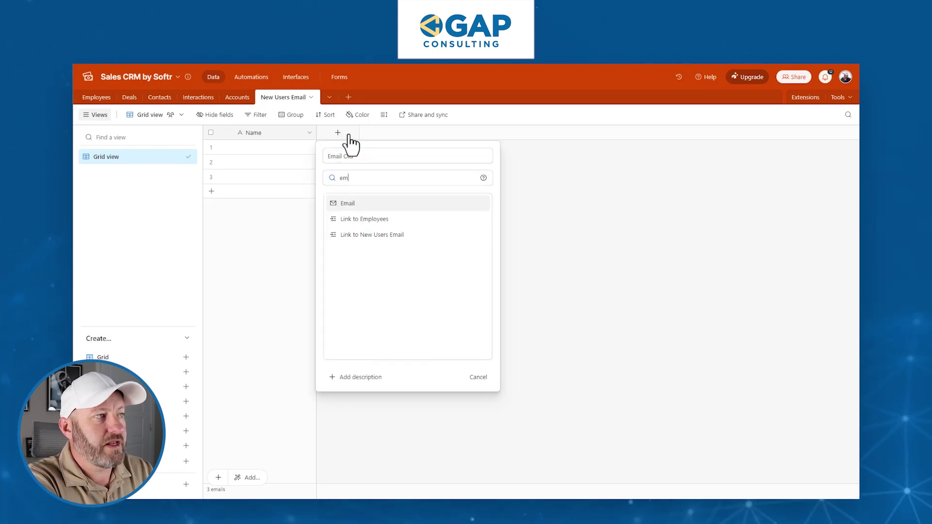
key(Return)
click(471, 220)
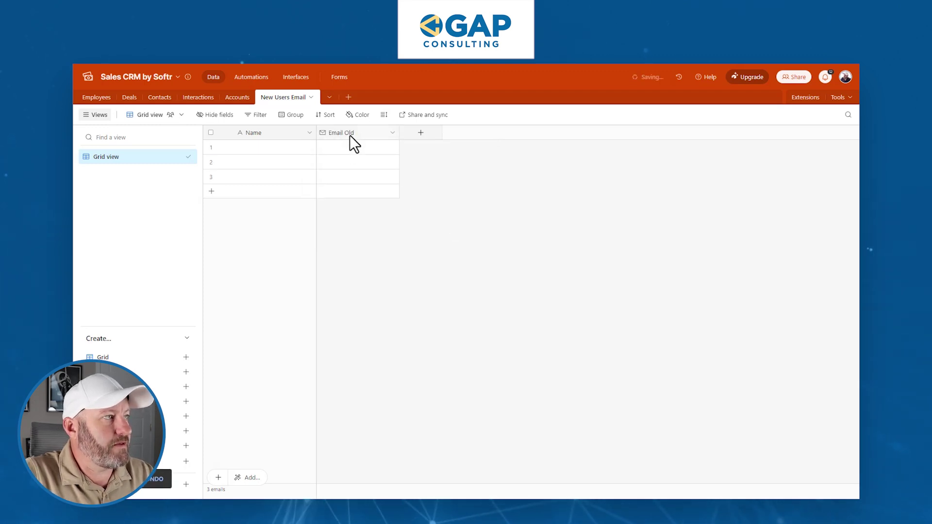
- Duplicate the Email Old field and name the copy Email New
right_click(376, 136)
click(377, 170)
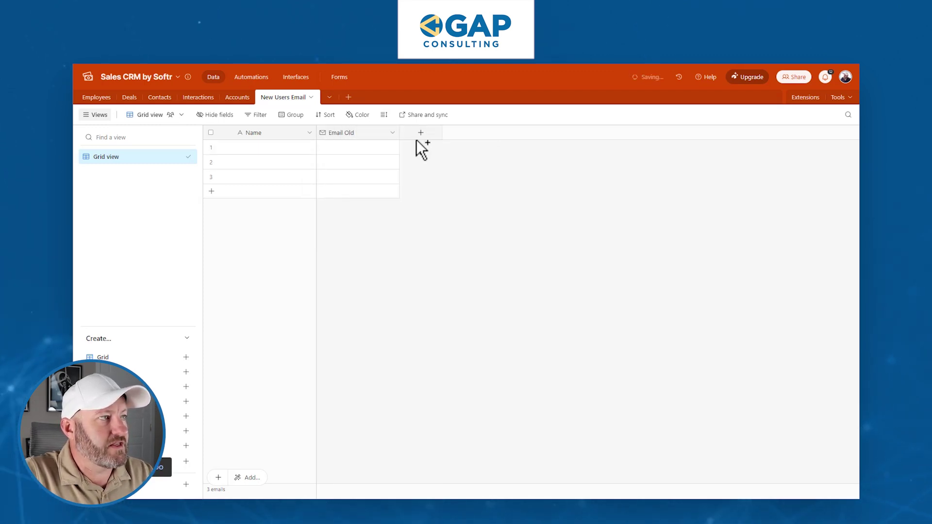
double_click(423, 131)
key(End)
key(ctrl+shift+Left)
key(ctrl+shift+Left)
text(New)
key(Return)
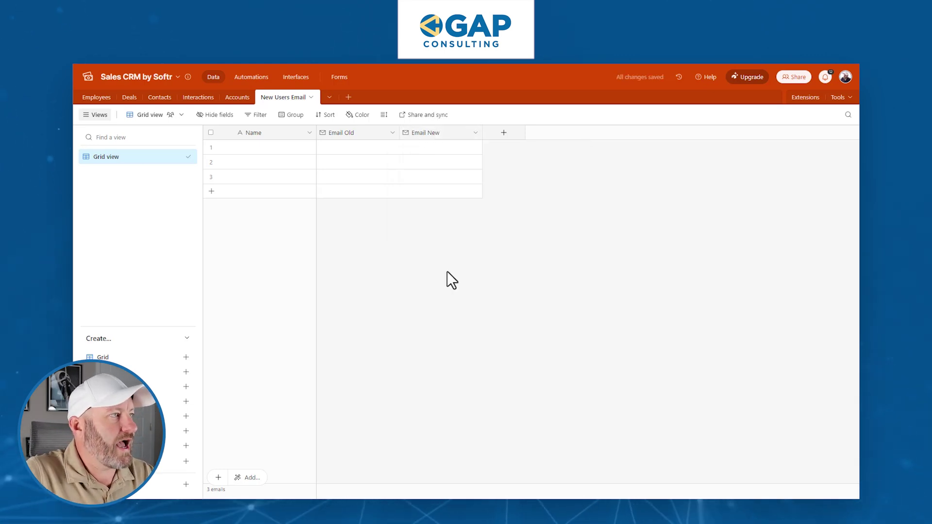
- Fill in the first record with the employee's previous email under Email Old and the updated email under Email New
click(355, 151)
text(lo)
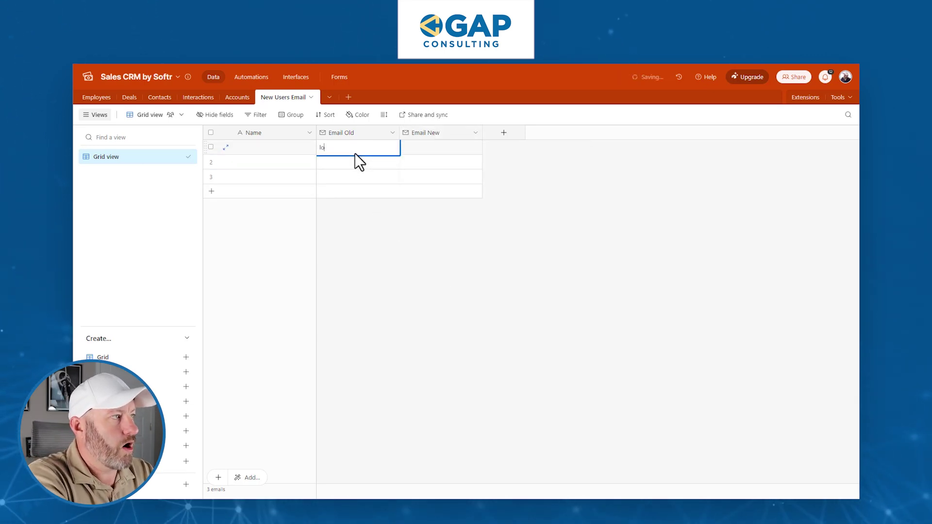
text(ree@example.com)
key(Tab)
text(loree)
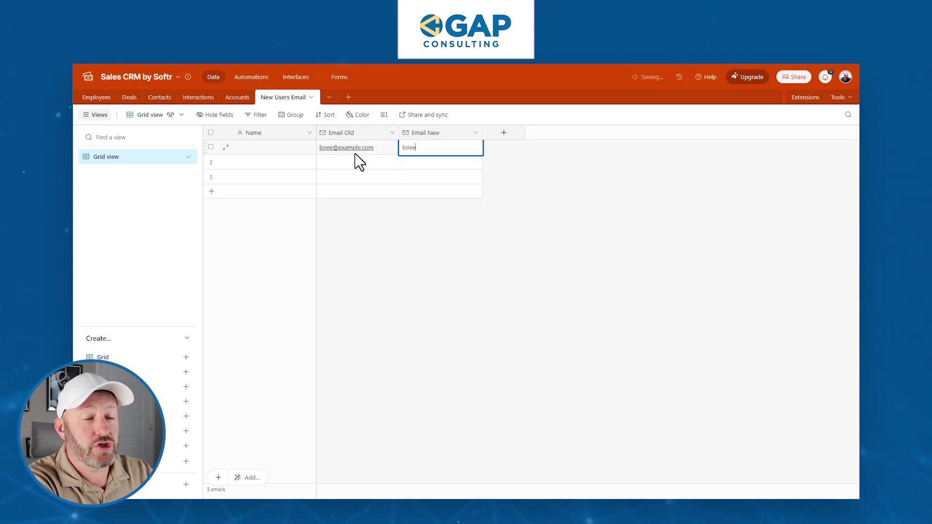
text(k@example.com)
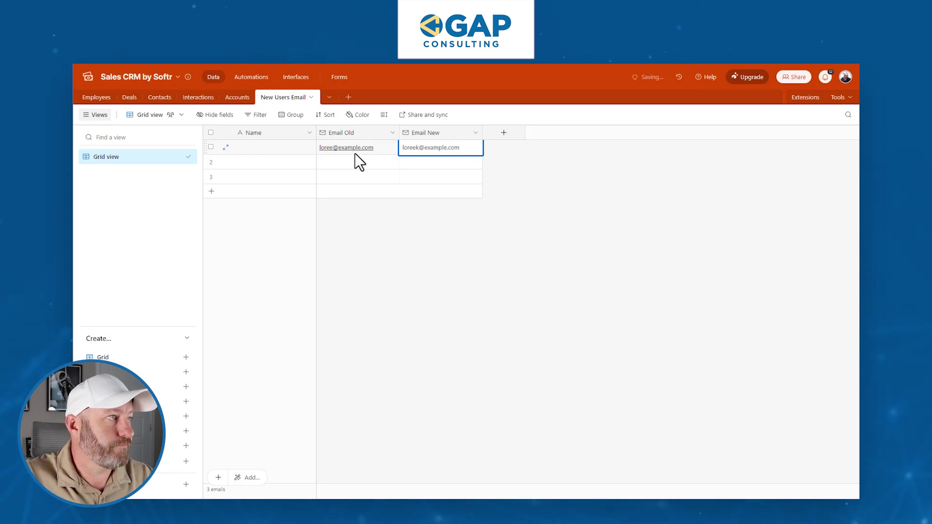
click(398, 299)
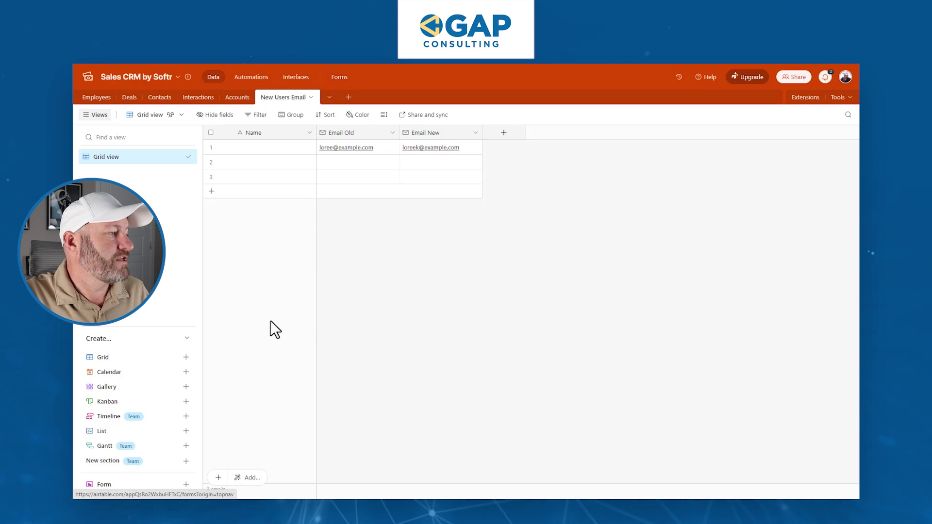
- Create a form for the New Users Email table with the upgraded form builder and remove its Name field
click(186, 484)
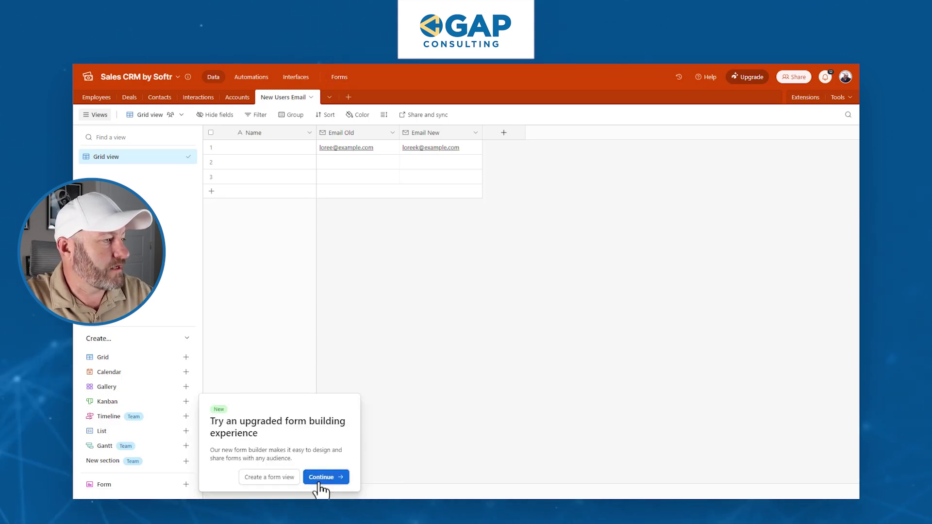
click(321, 478)
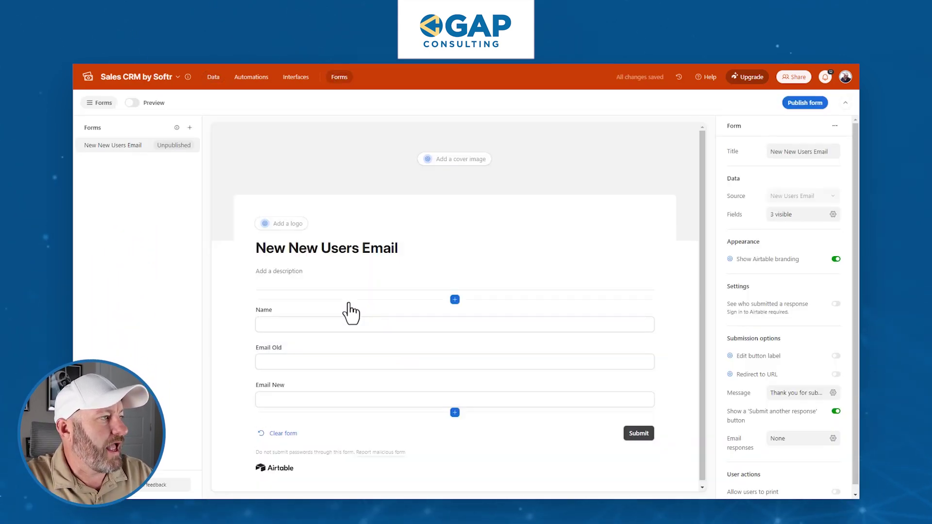
scroll(454, 324, down, 1)
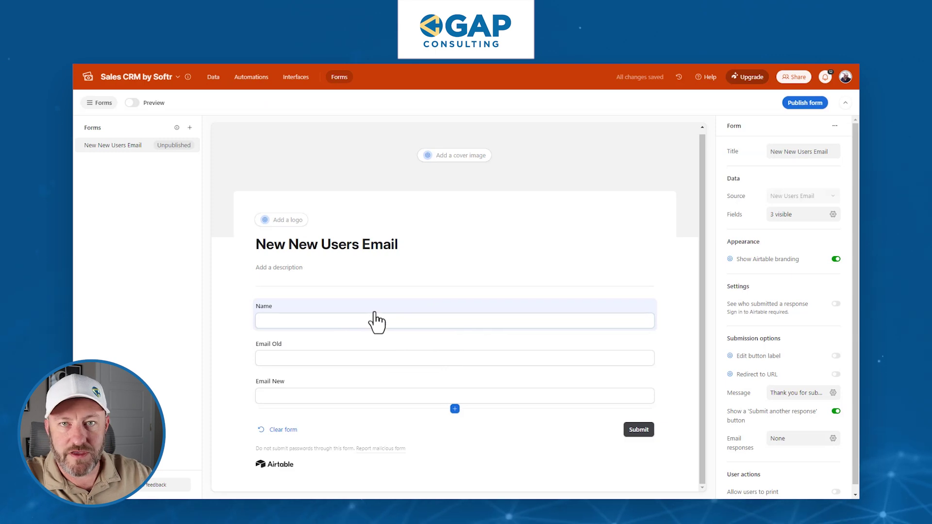
click(377, 321)
click(651, 304)
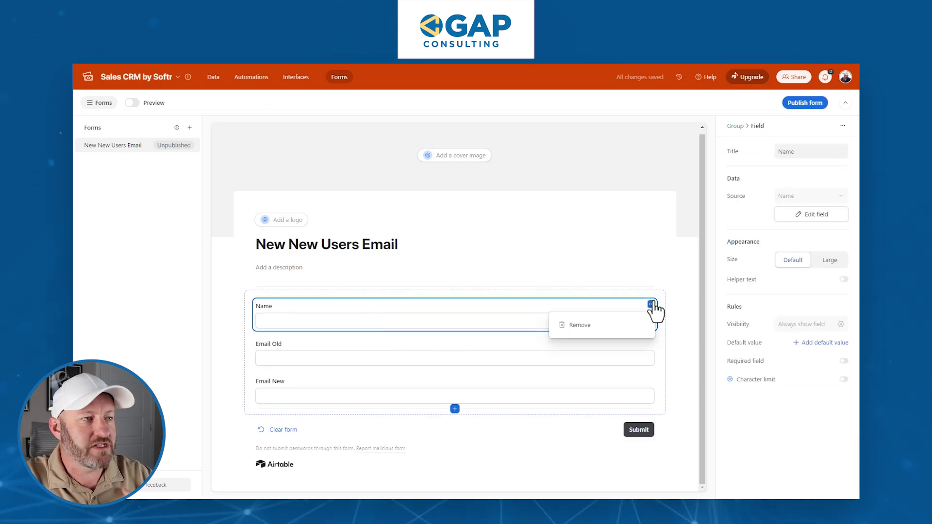
click(620, 329)
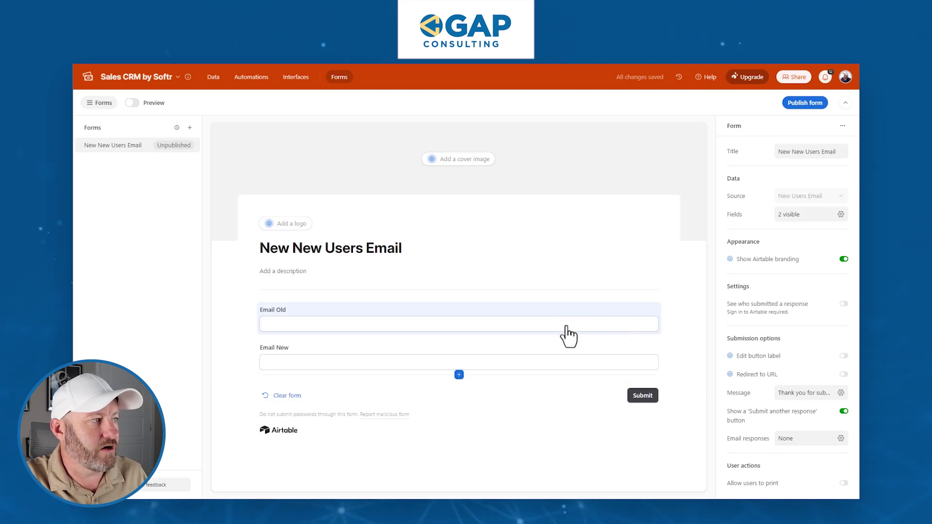
- Place the Email New field beside Email Old on the same row of the form and publish the form
drag(458, 354, 532, 324)
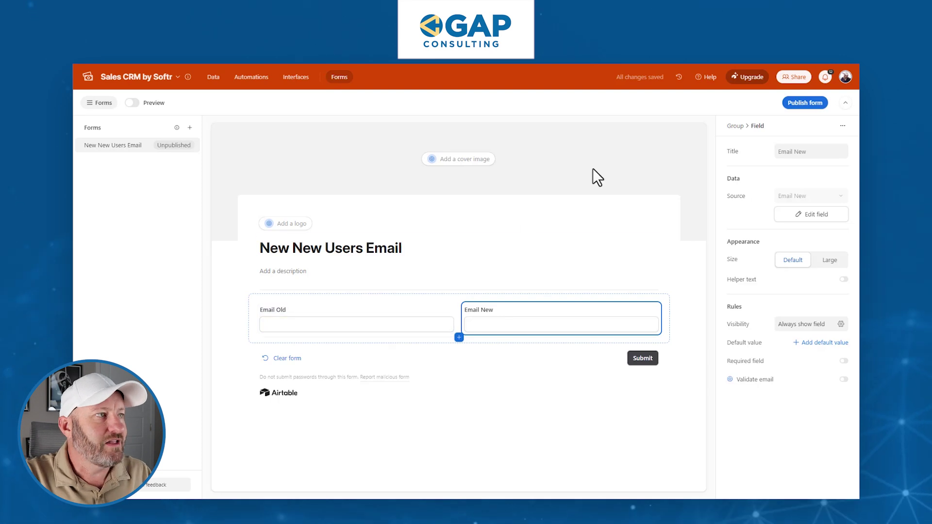
click(812, 104)
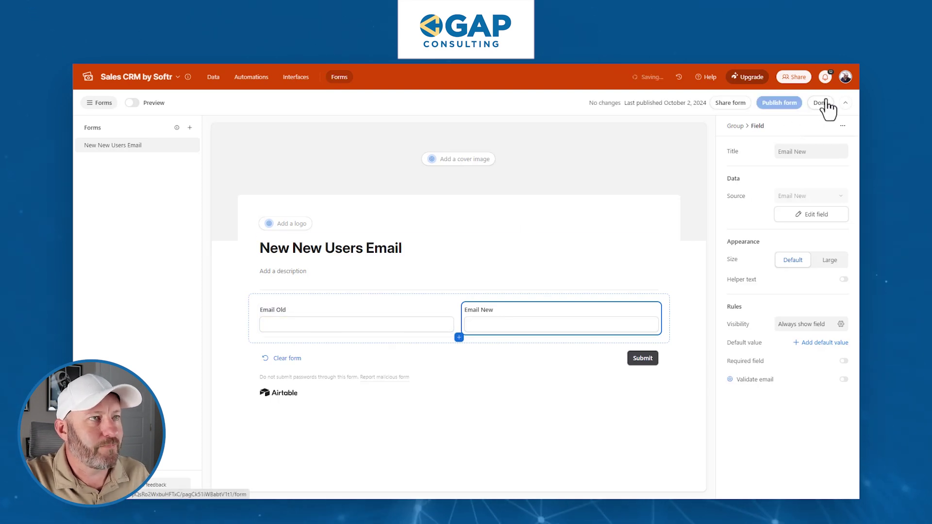
- Copy the published form's share link, keeping access limited to users with base access, and open it in a new browser tab
click(731, 106)
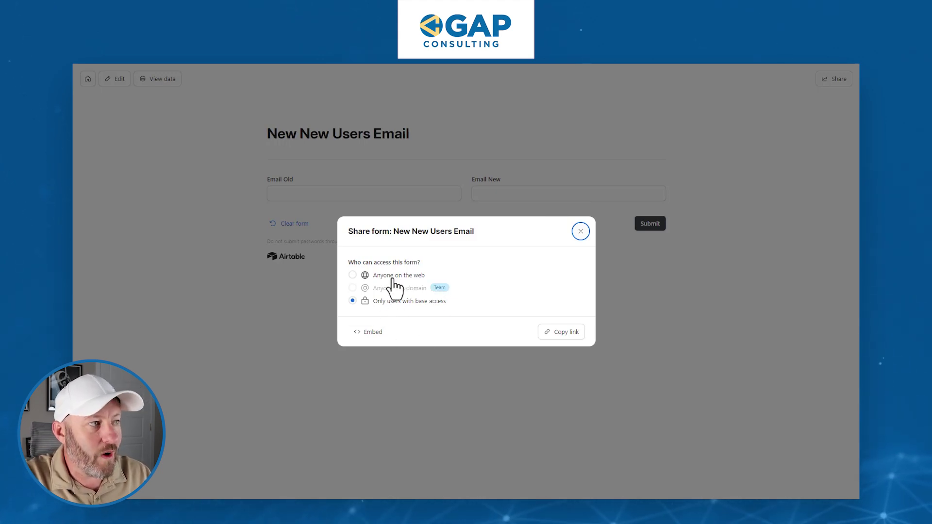
click(548, 334)
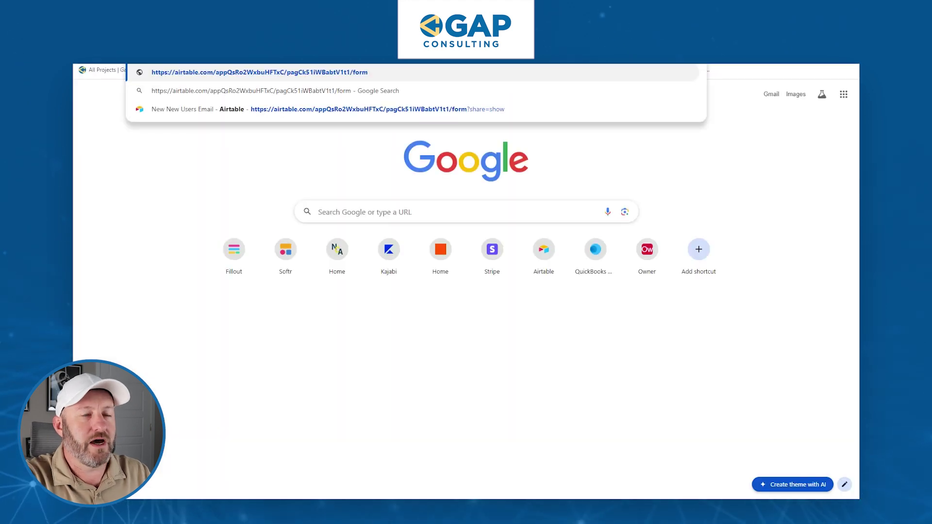
key(Return)
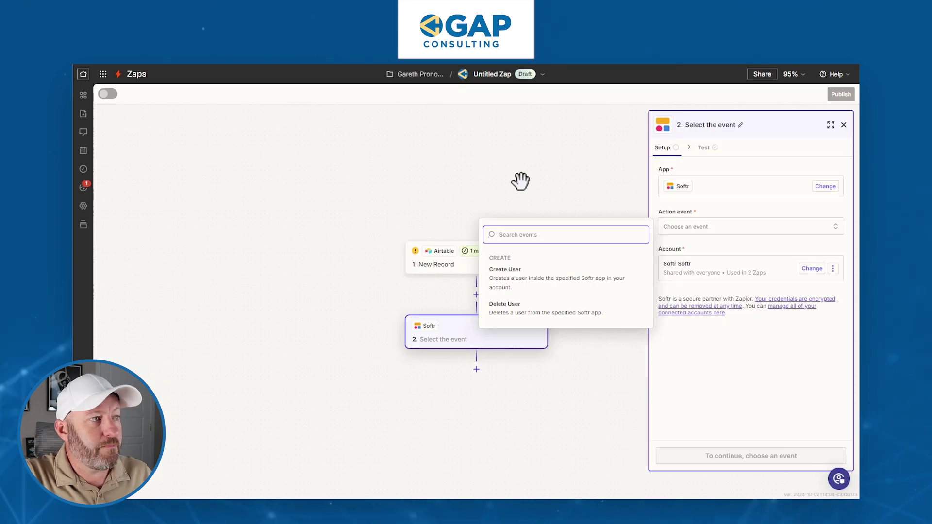
- Switch to the Zapier draft, dismiss the Softr event list and open the Airtable New Record trigger
click(519, 181)
click(493, 265)
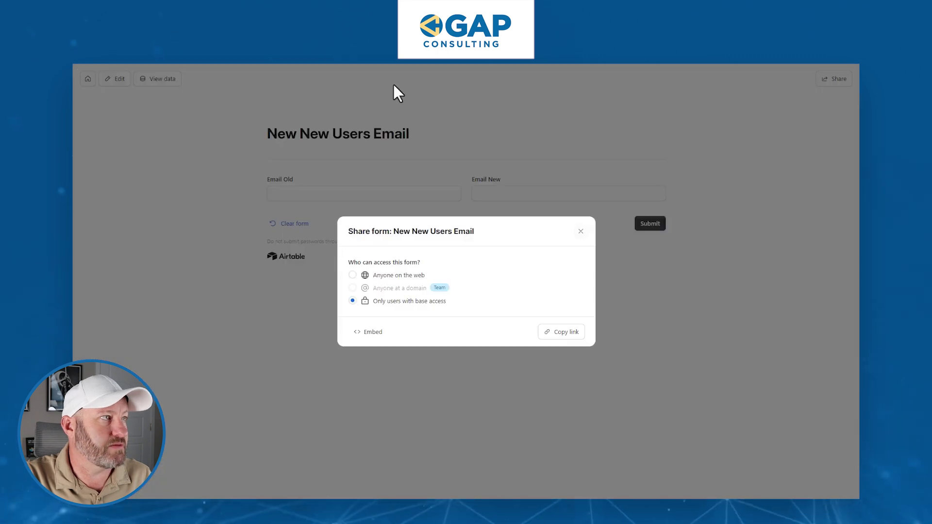
- Return from the Airtable form to its data and delete the two empty records in the New Users Email table
click(395, 86)
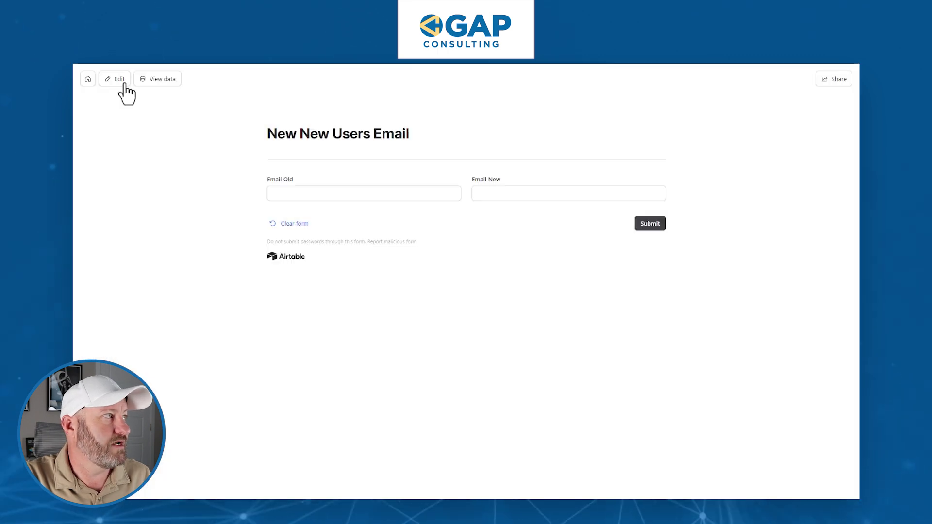
click(162, 79)
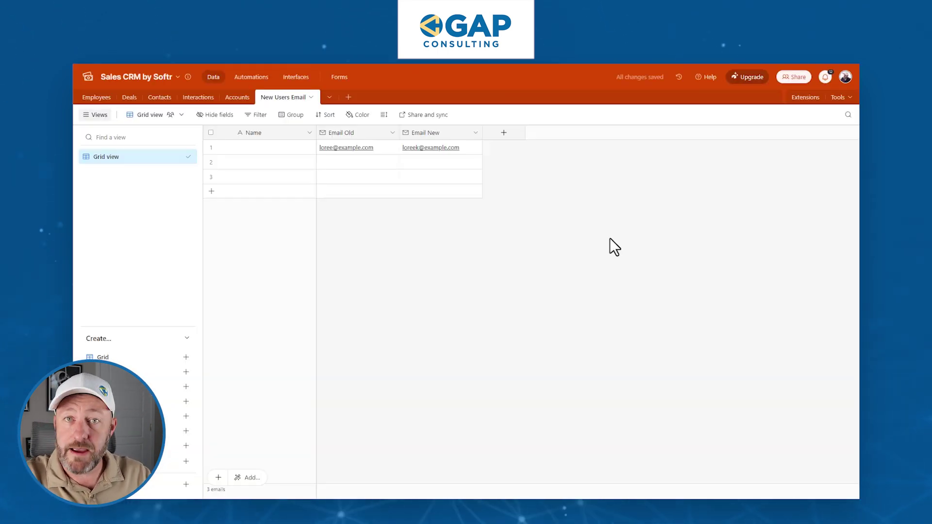
click(211, 161)
click(211, 176)
right_click(211, 177)
click(240, 216)
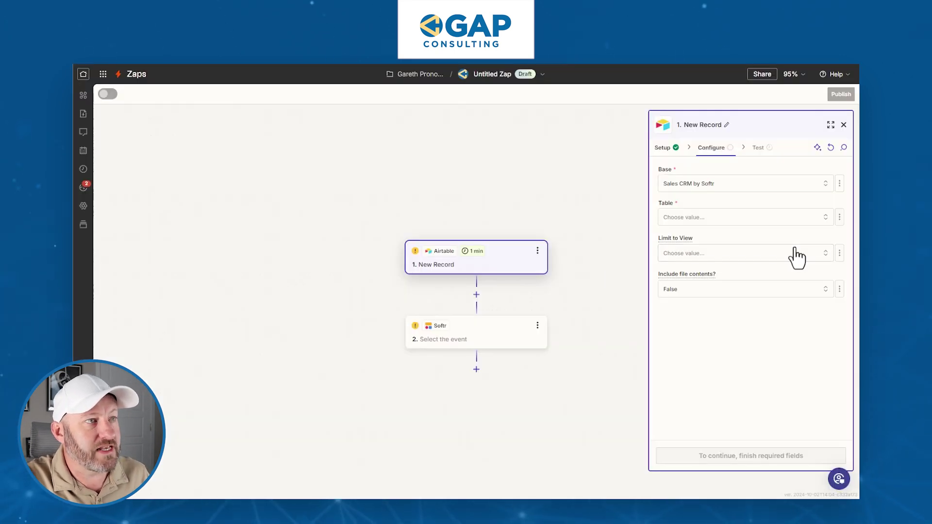
- Refresh the table list in Zapier's New Record trigger and choose New Users Email, without limiting it to a view
click(720, 218)
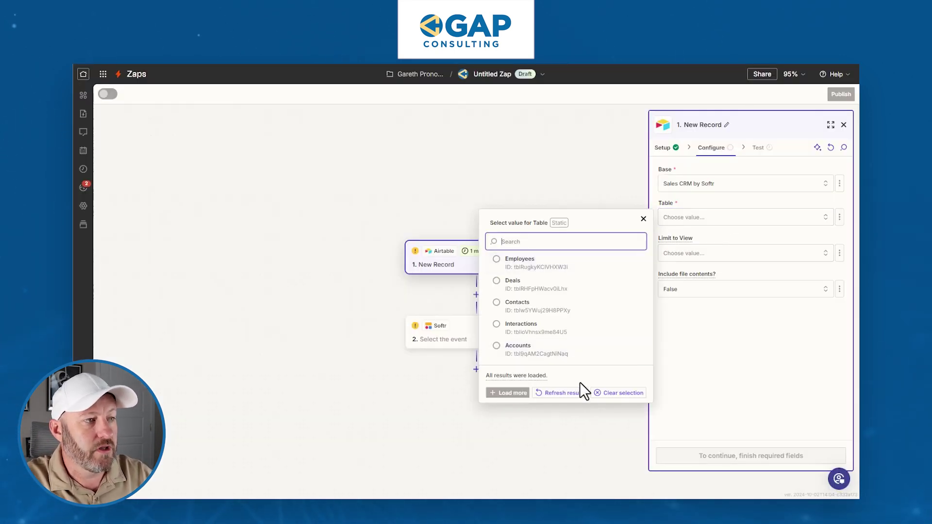
click(567, 394)
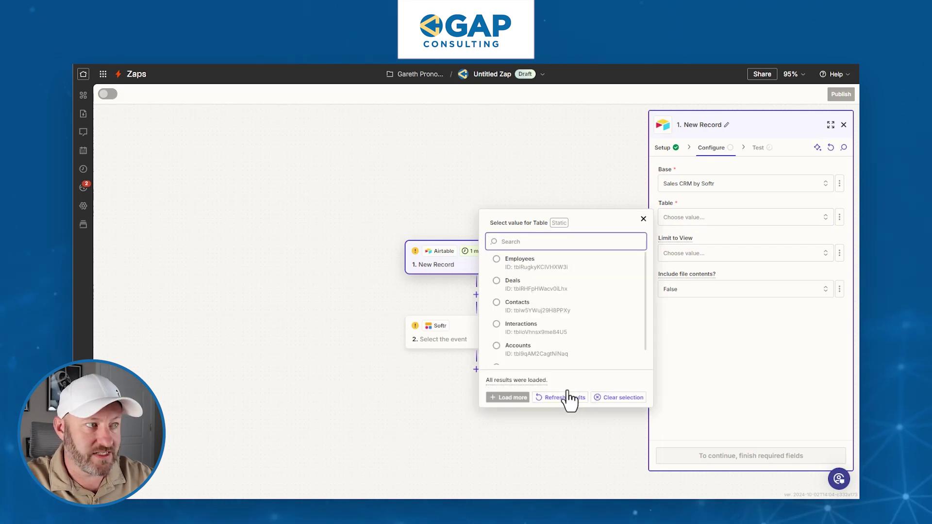
scroll(566, 352, down, 2)
click(551, 352)
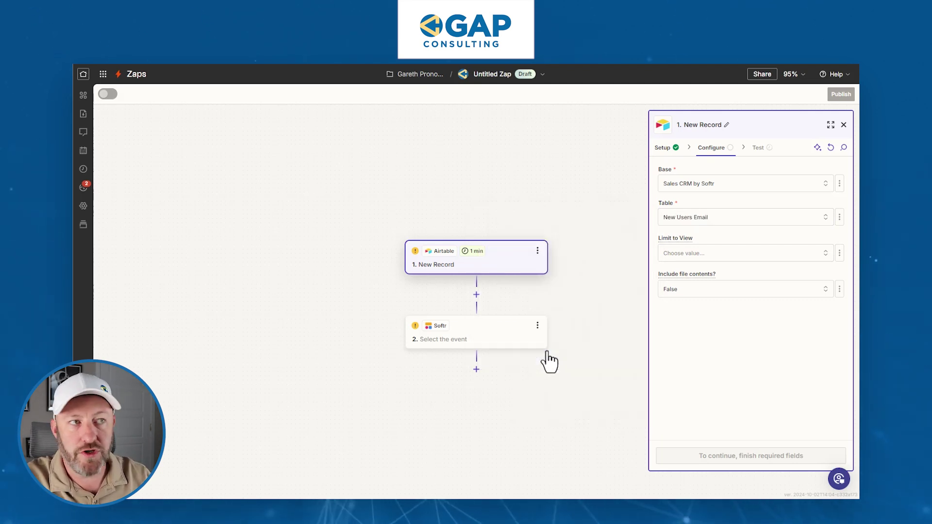
click(731, 257)
click(730, 258)
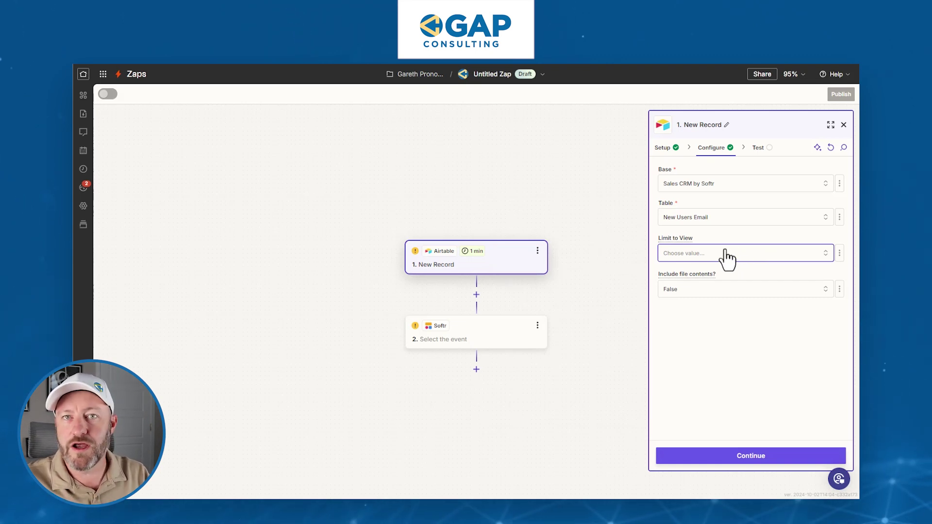
- Test the New Record trigger and examine the old and new email values in Record A
click(737, 461)
click(736, 461)
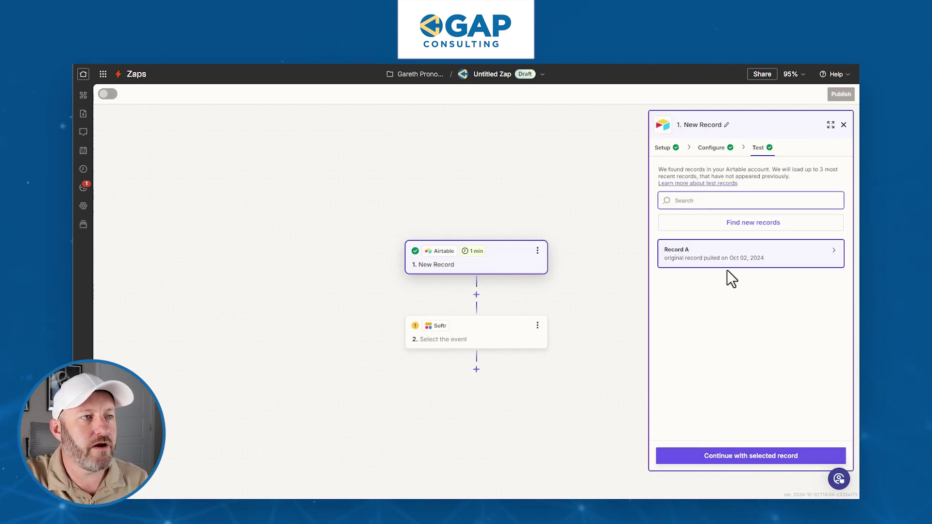
click(709, 267)
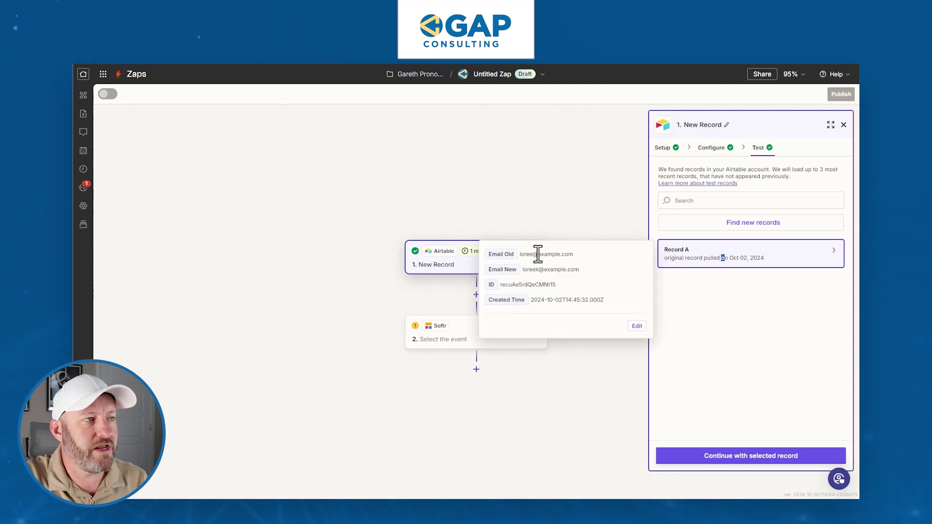
click(547, 272)
- Insert an Airtable action between the New Record trigger and the Softr step, with Find Record as its event
click(505, 340)
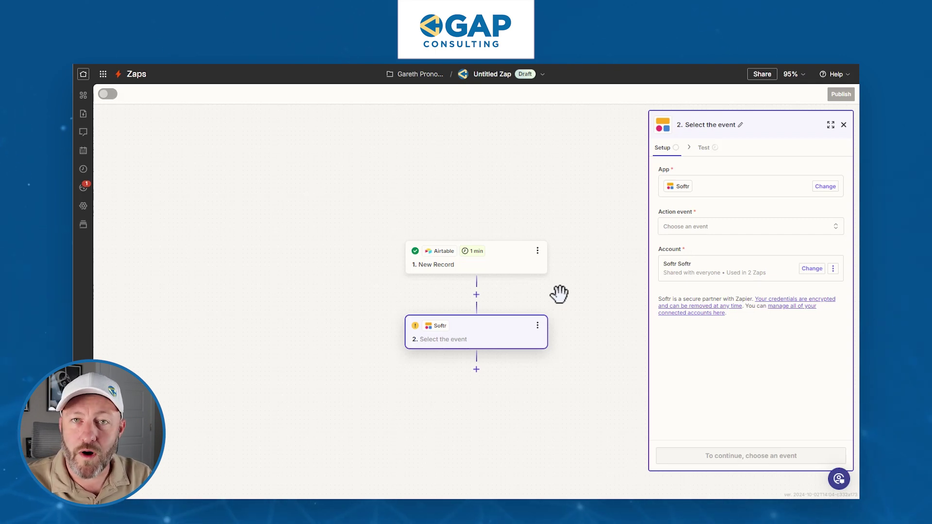
click(592, 306)
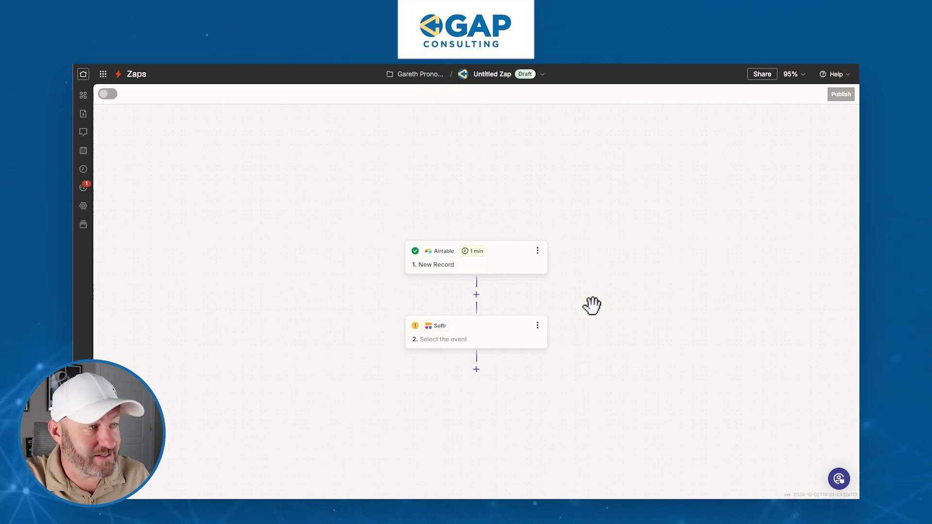
click(476, 294)
text(airta)
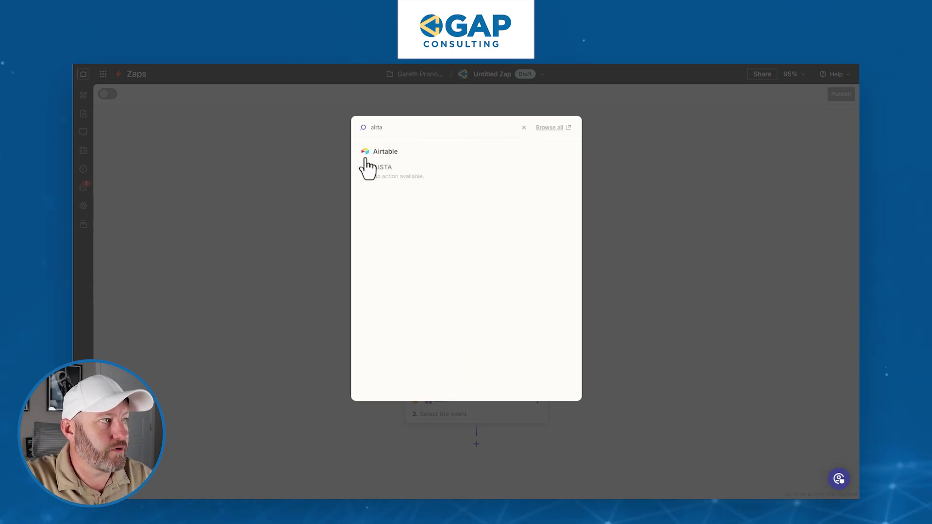
click(367, 166)
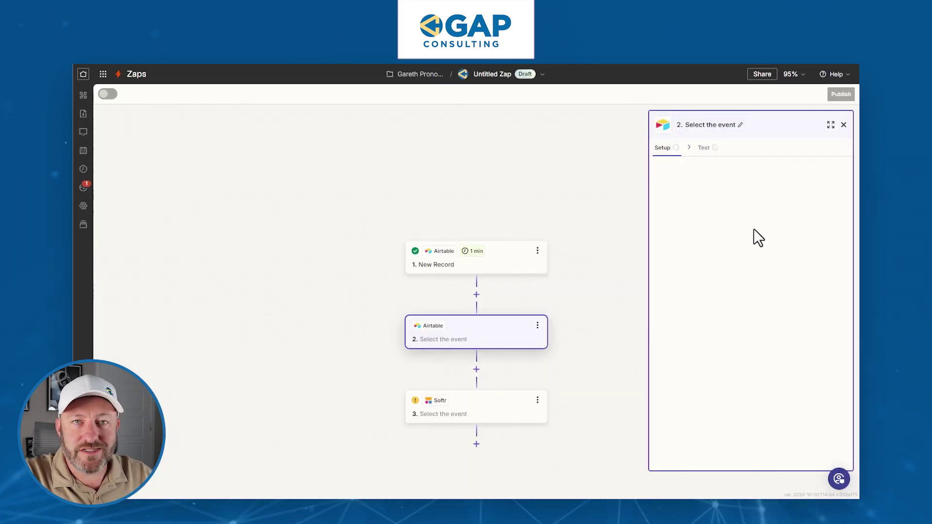
click(753, 229)
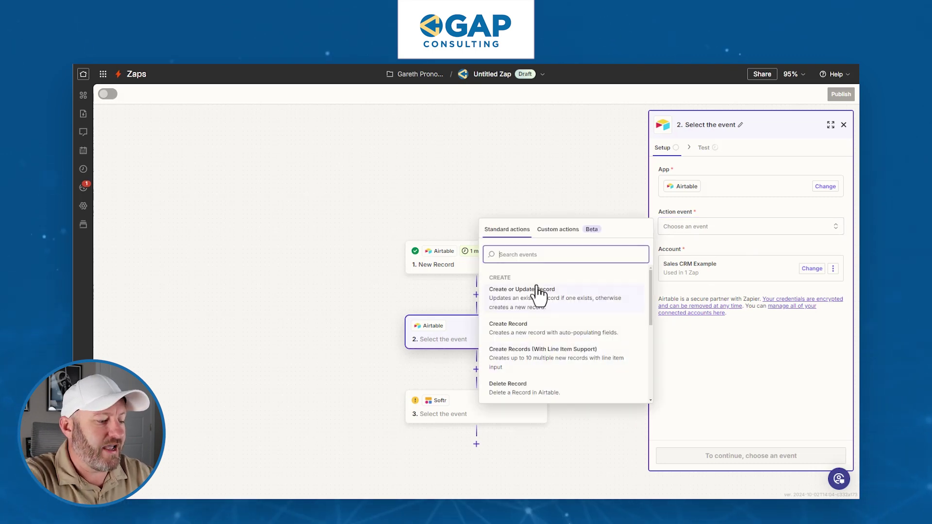
text(find)
click(550, 362)
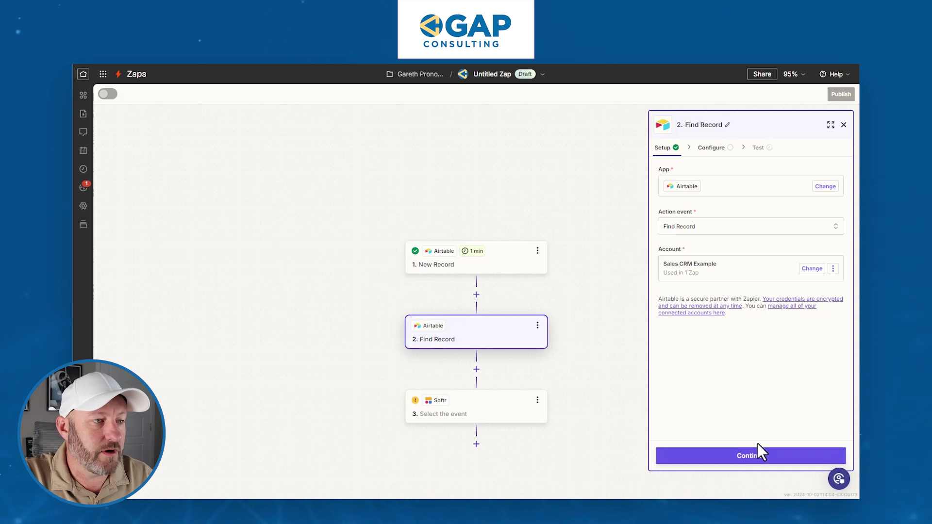
- Configure Find Record to search the Employees table in the Sales CRM by Softr base
click(758, 454)
click(725, 186)
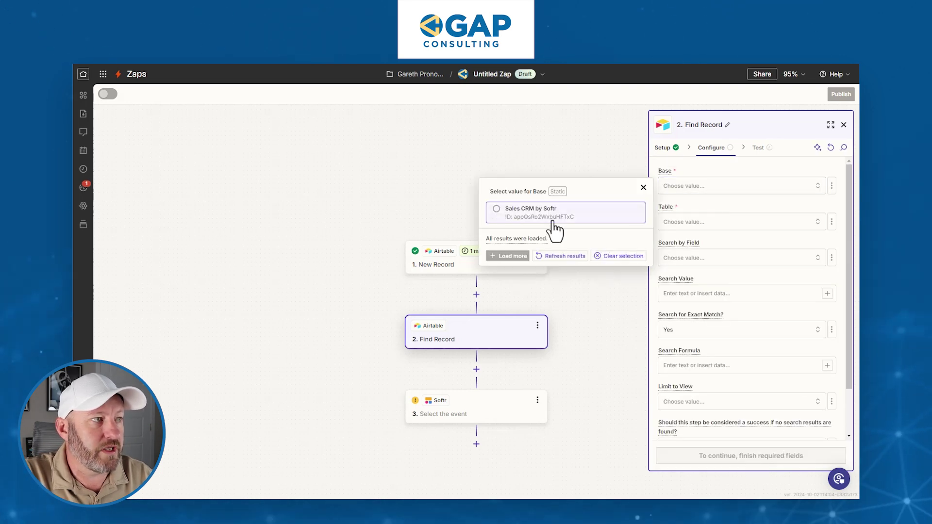
click(560, 221)
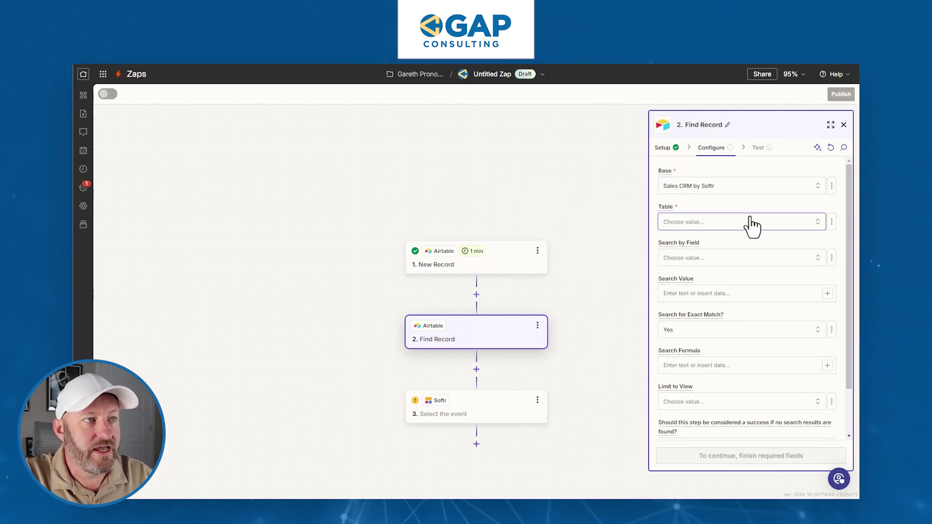
click(753, 224)
click(531, 270)
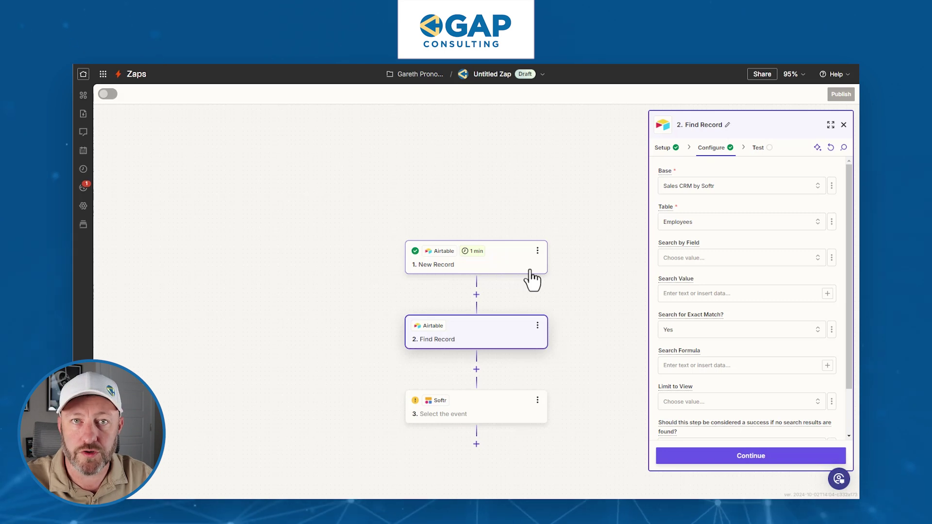
- Set Find Record to search by the Email field, using the trigger's Email Old as the search value
click(699, 264)
text(m)
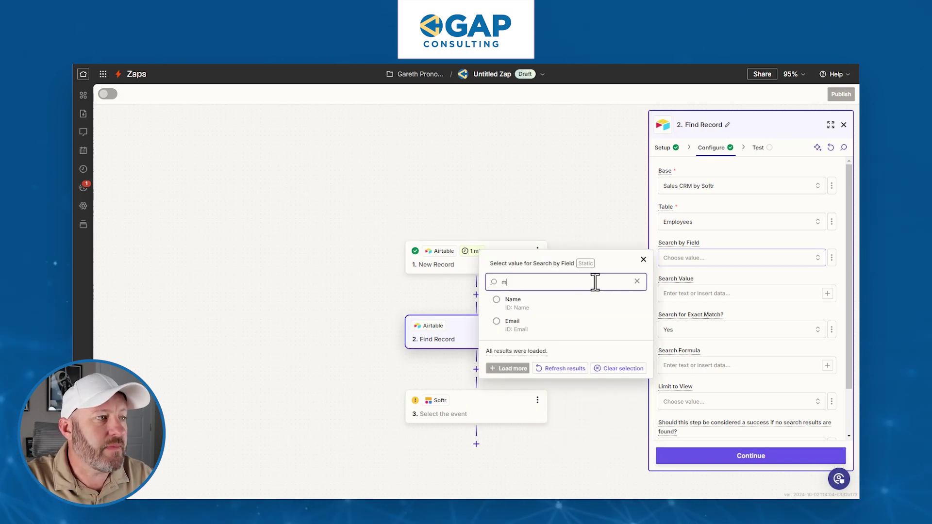
click(554, 326)
click(728, 296)
click(828, 294)
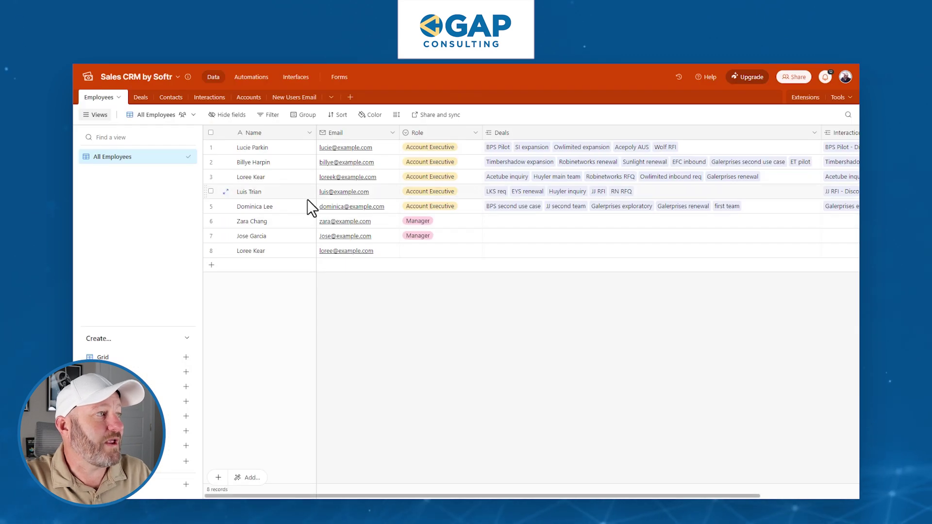
- In Airtable's Employees table, restore the third employee's previous email by removing the extra letter before the @ sign
double_click(324, 177)
key(Left)
key(Left)
key(Left)
key(Left)
key(Left)
key(Left)
key(Left)
key(Left)
key(Left)
key(Left)
key(Left)
key(Left)
key(BackSpace)
click(483, 327)
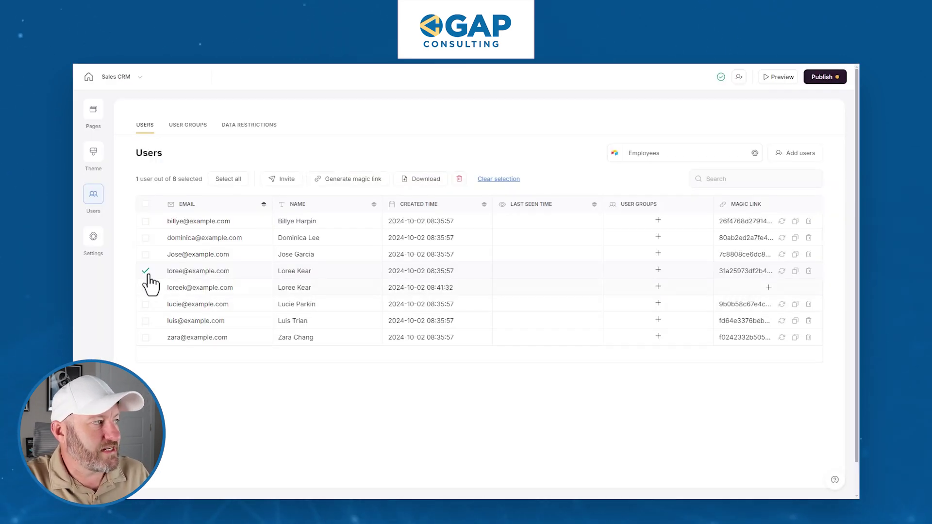
- In Softr's user list, select only the duplicate user with the updated email and delete it, pasting the required confirmation text
click(148, 272)
click(146, 288)
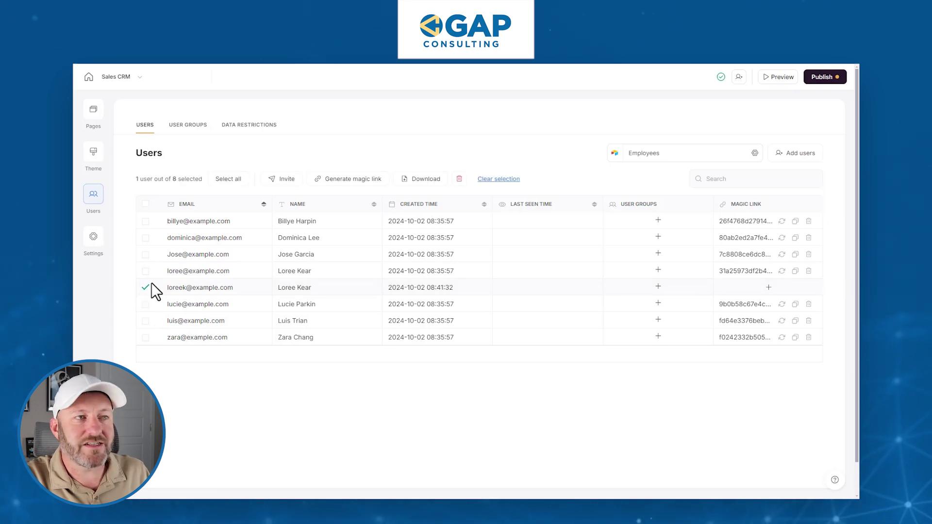
click(459, 180)
drag(452, 290, 496, 288)
key(ctrl+c)
click(525, 305)
key(ctrl+v)
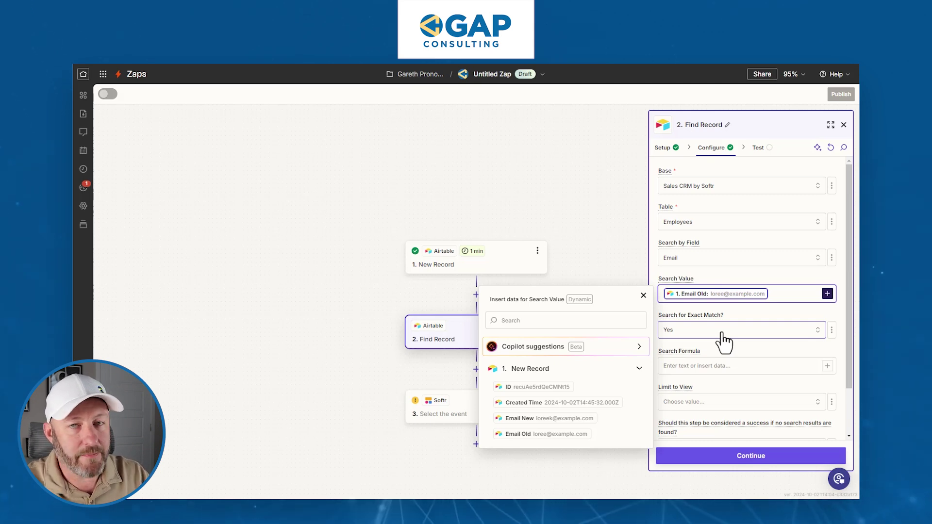
- Complete the Find Record configuration in Zapier with exact matching on and run its test
click(740, 313)
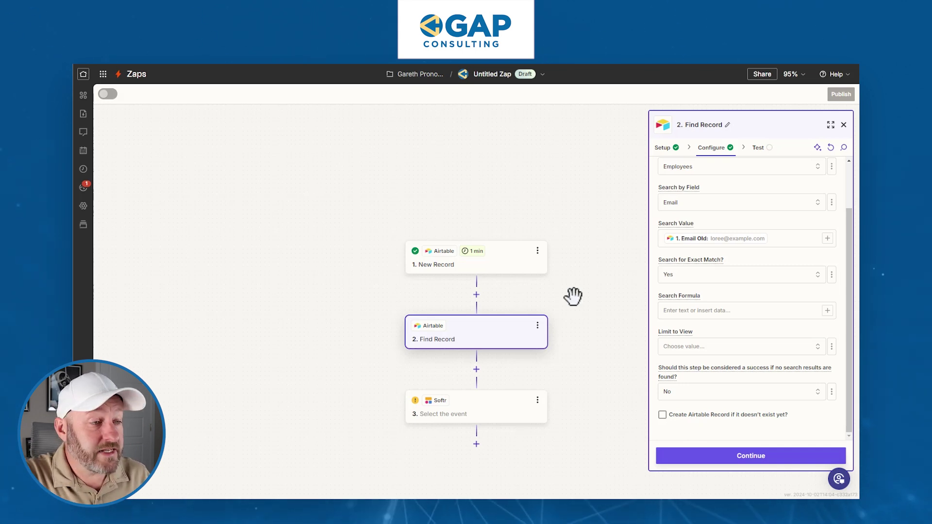
click(736, 459)
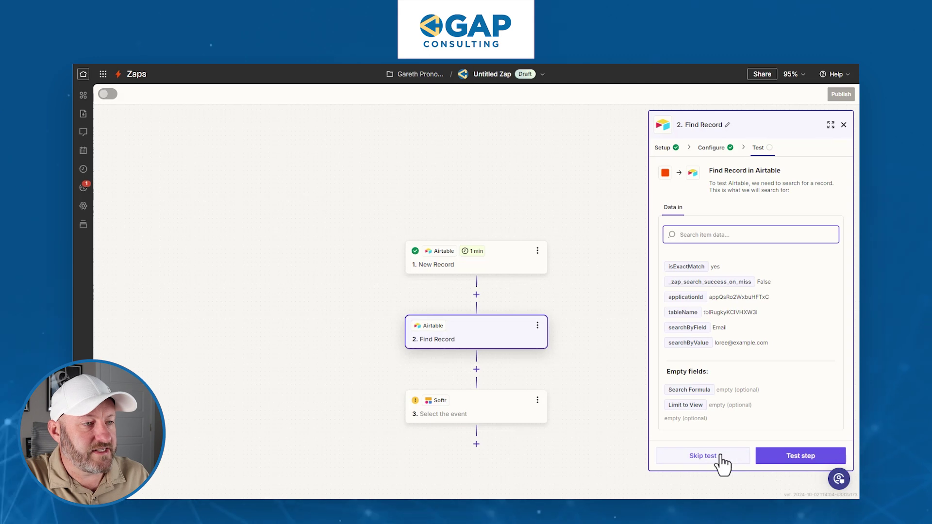
click(780, 459)
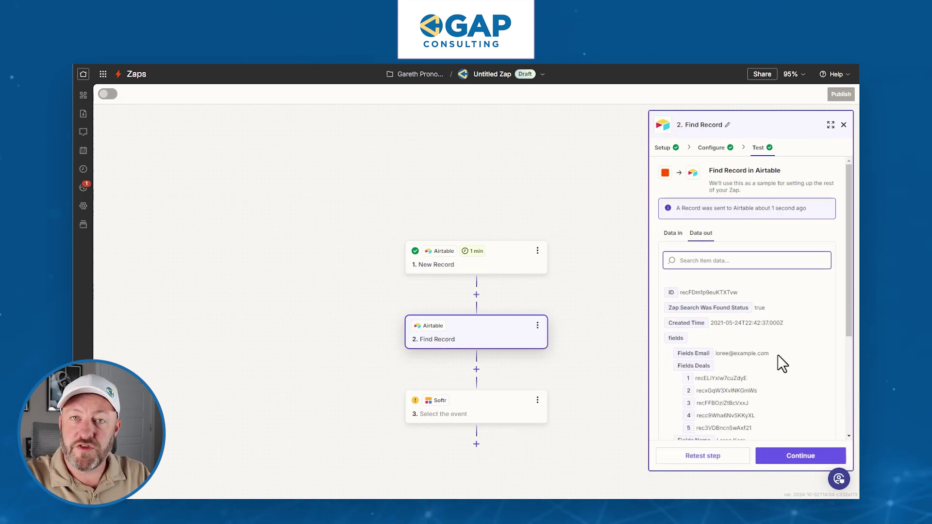
- Add an Airtable action directly after Find Record, using the Update Record event, and proceed to its configuration
click(476, 370)
text(airta)
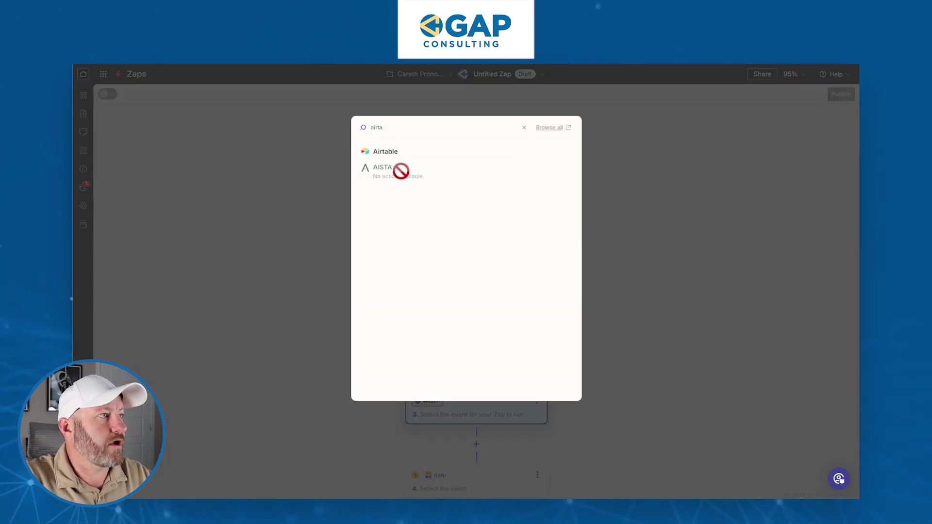
click(395, 169)
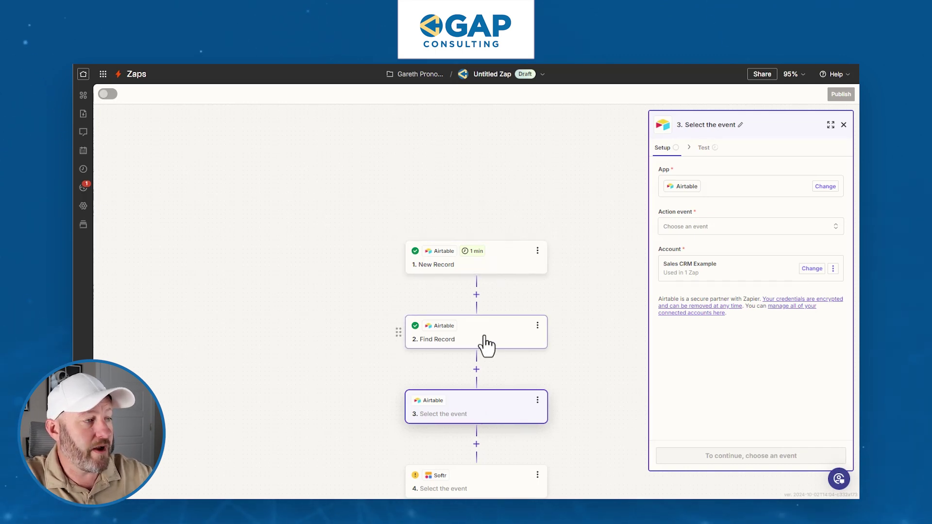
click(696, 234)
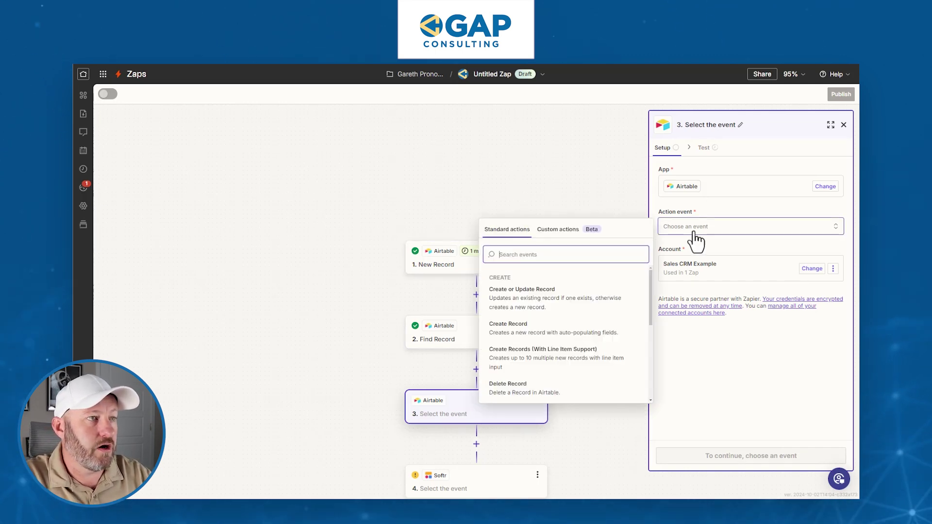
text(update)
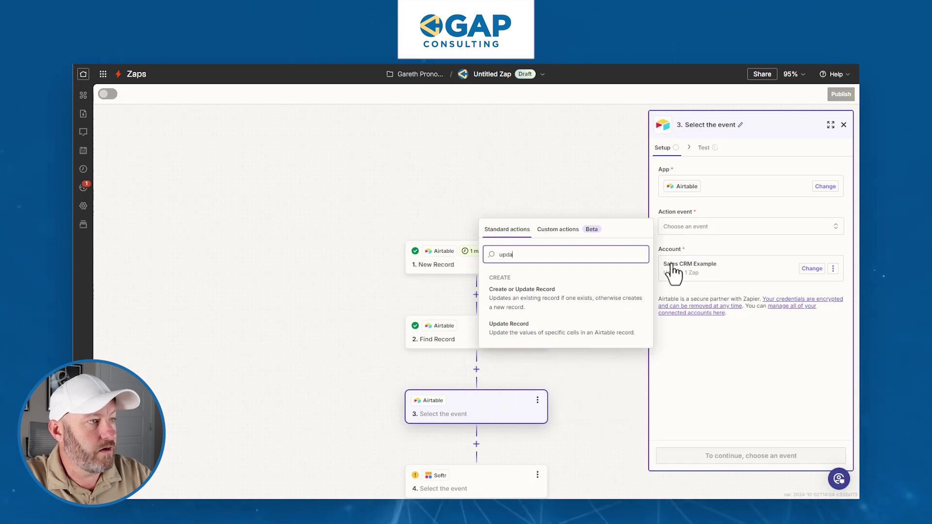
click(548, 337)
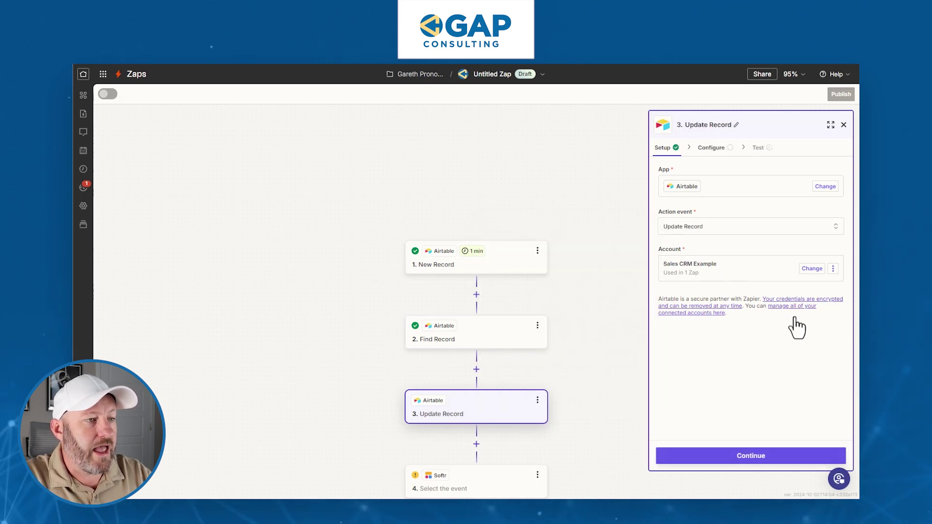
click(736, 454)
- Set Update Record to use the Sales CRM by Softr base and its Employees table
click(687, 187)
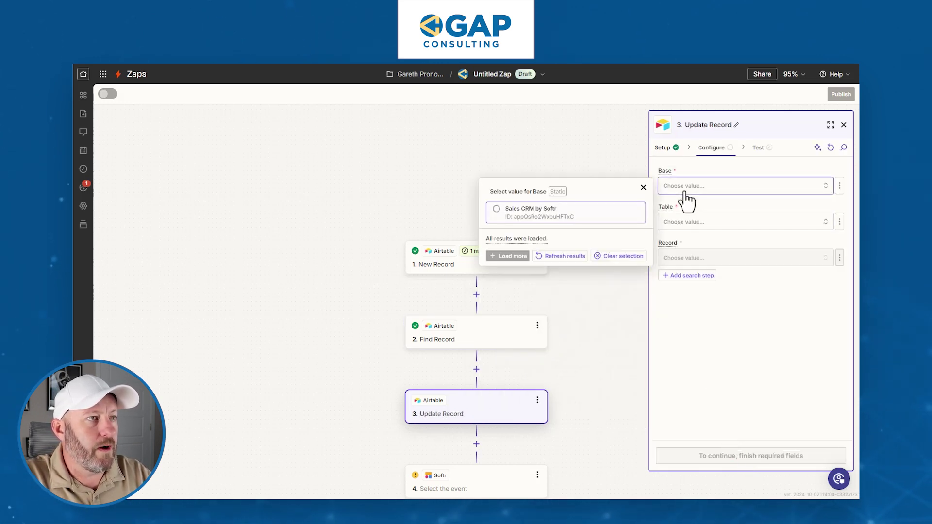
click(601, 214)
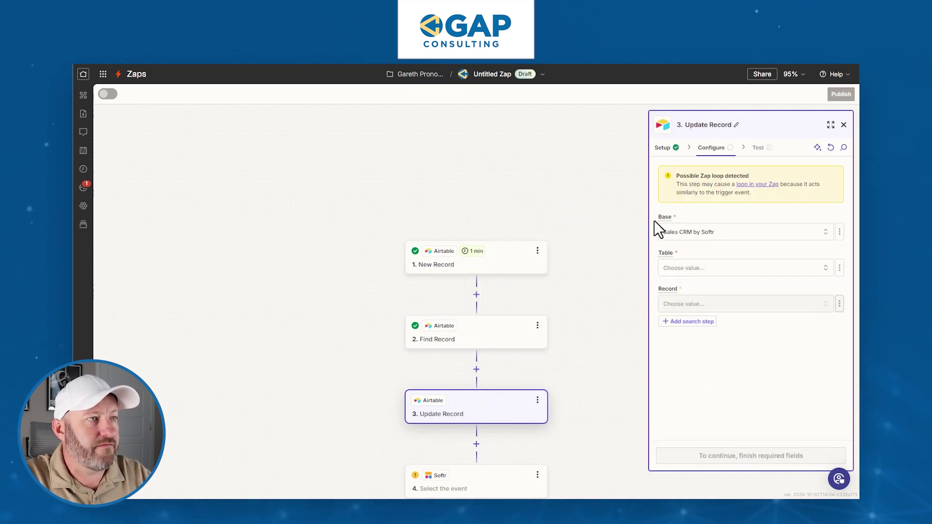
click(689, 268)
click(540, 315)
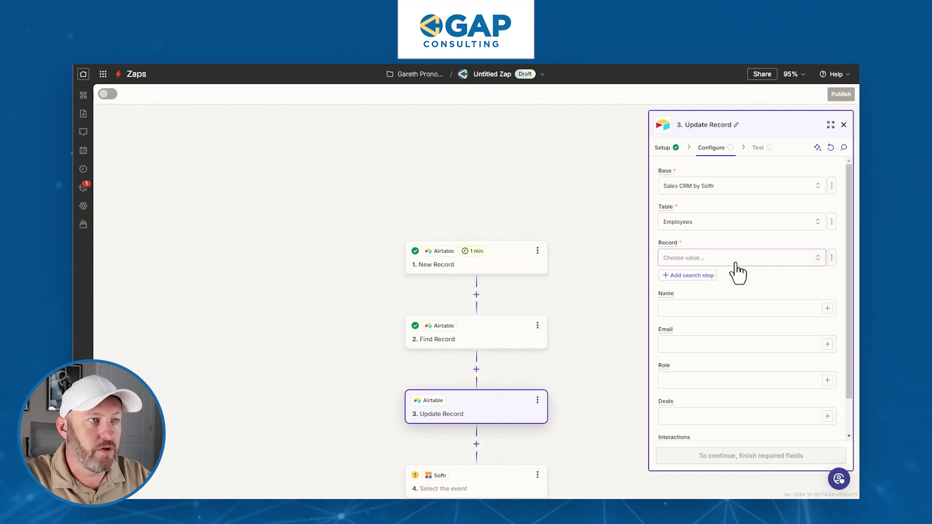
- Switch the Record field to a custom value and map it to the ID from the Find Record step
click(832, 258)
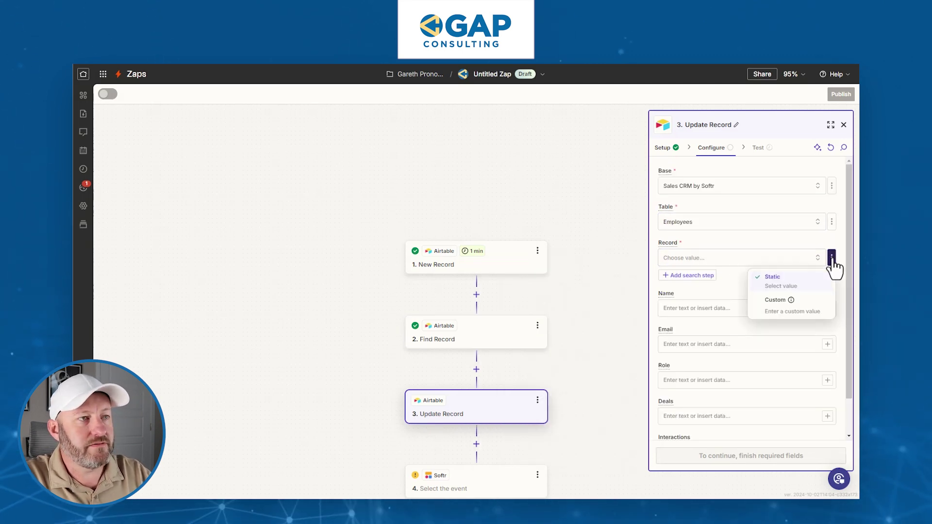
click(802, 313)
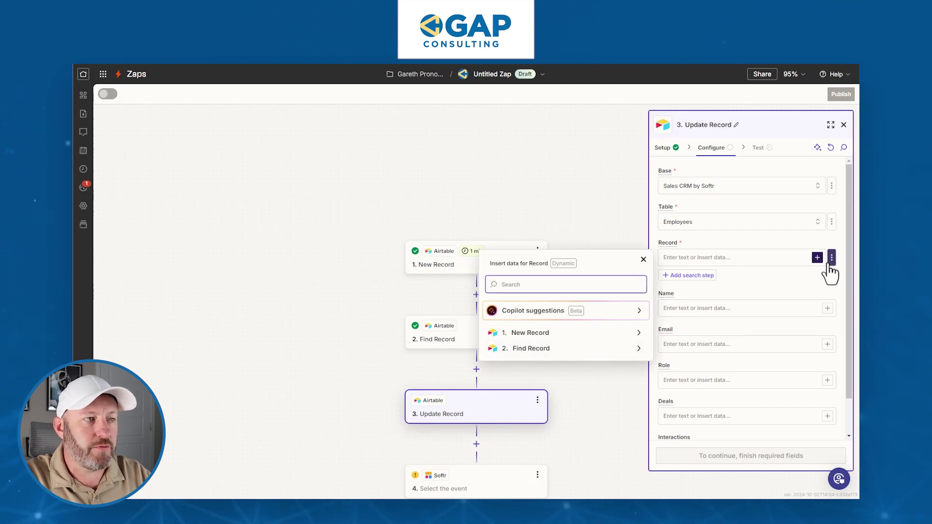
click(590, 351)
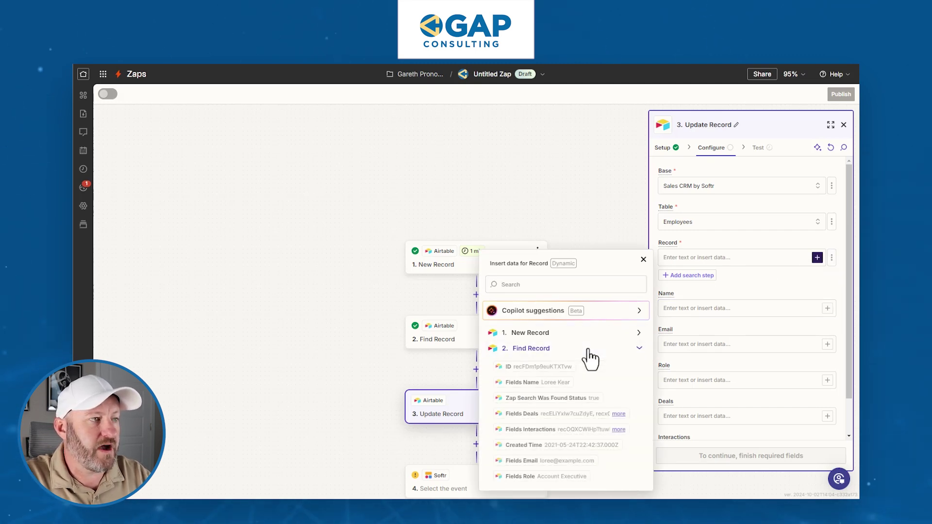
click(566, 367)
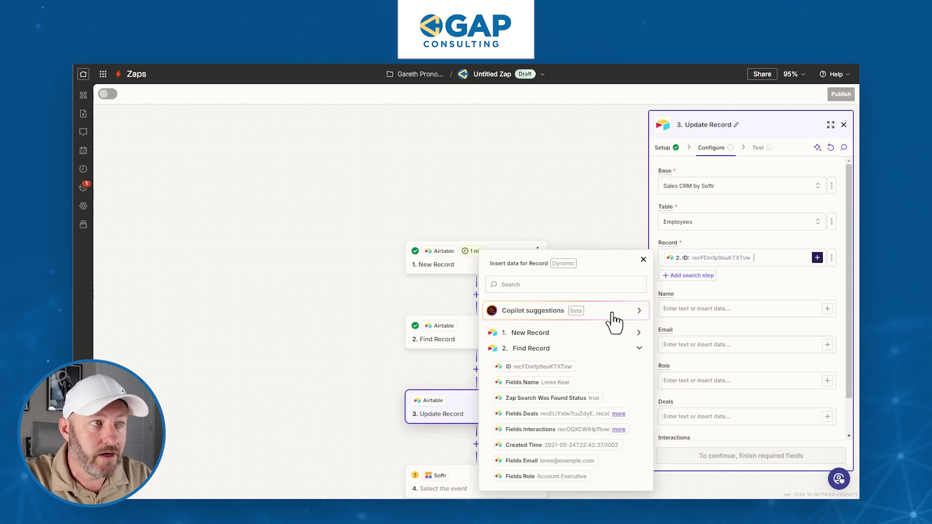
click(643, 259)
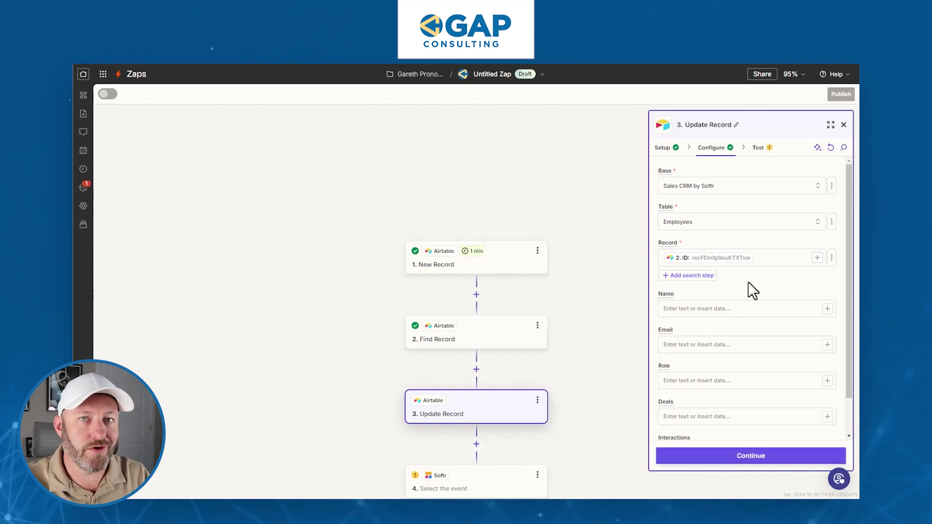
- Map Update Record's Email field to the trigger's Email New value and proceed to the test stage
scroll(750, 330, down, 1)
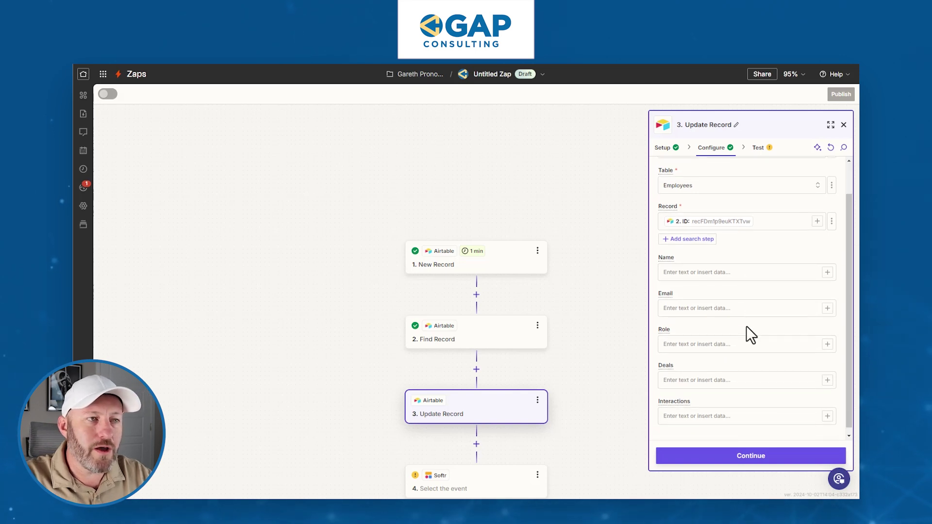
click(743, 305)
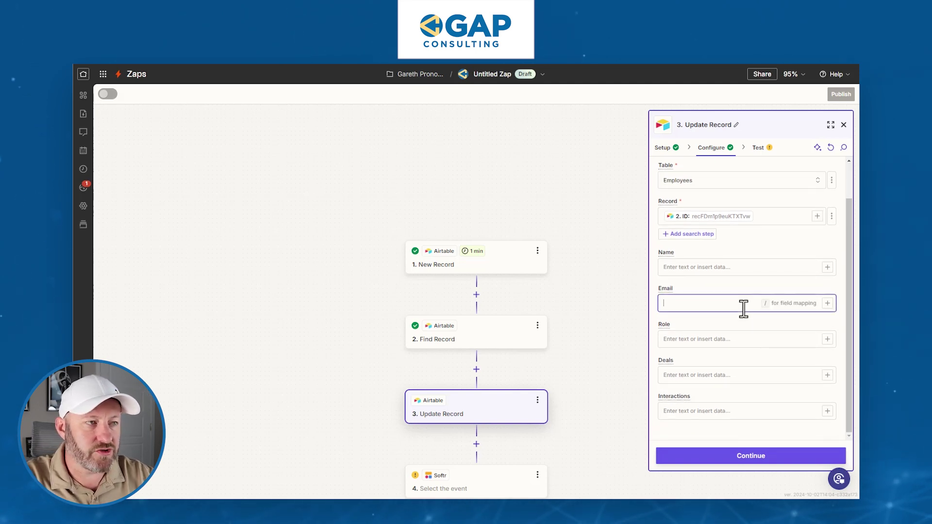
text(/)
click(602, 394)
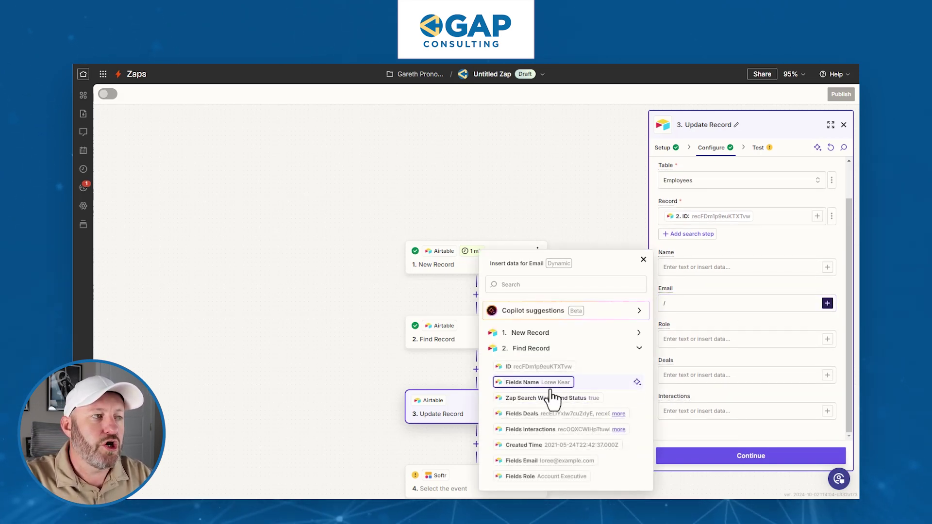
click(546, 349)
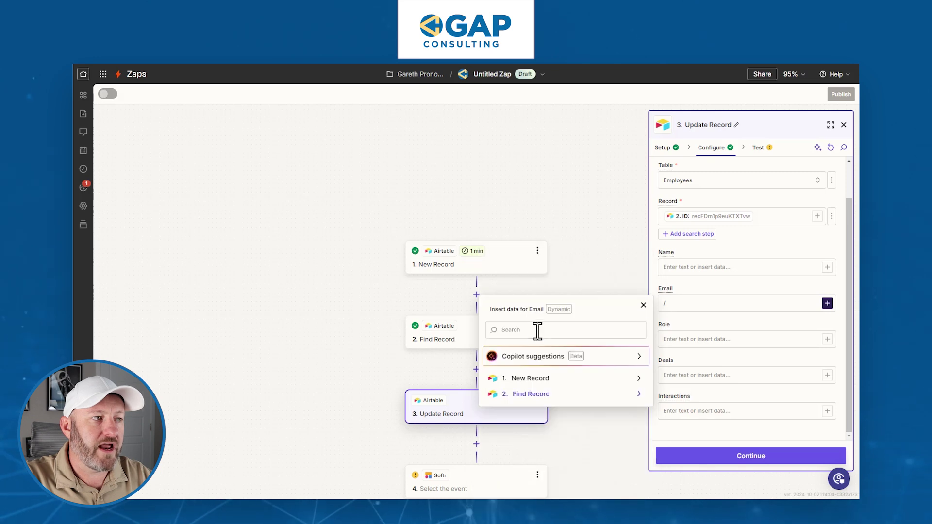
click(540, 380)
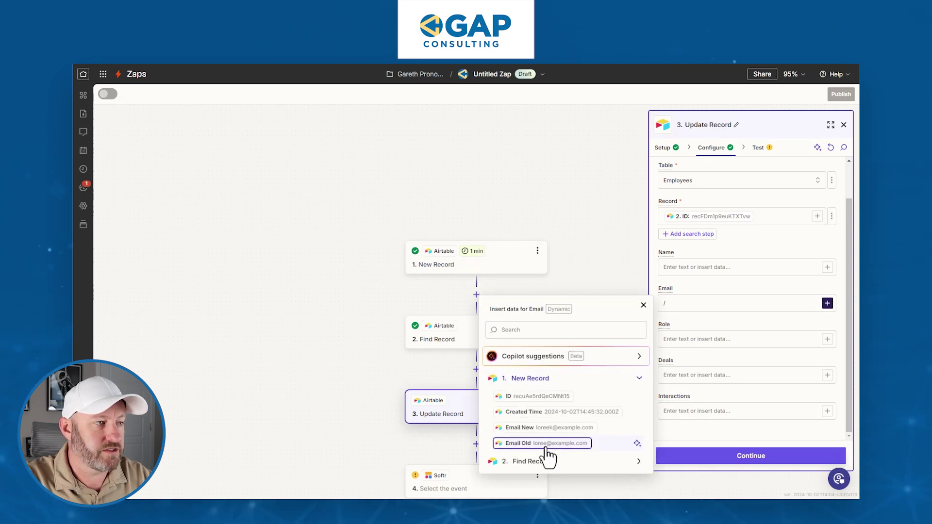
click(742, 327)
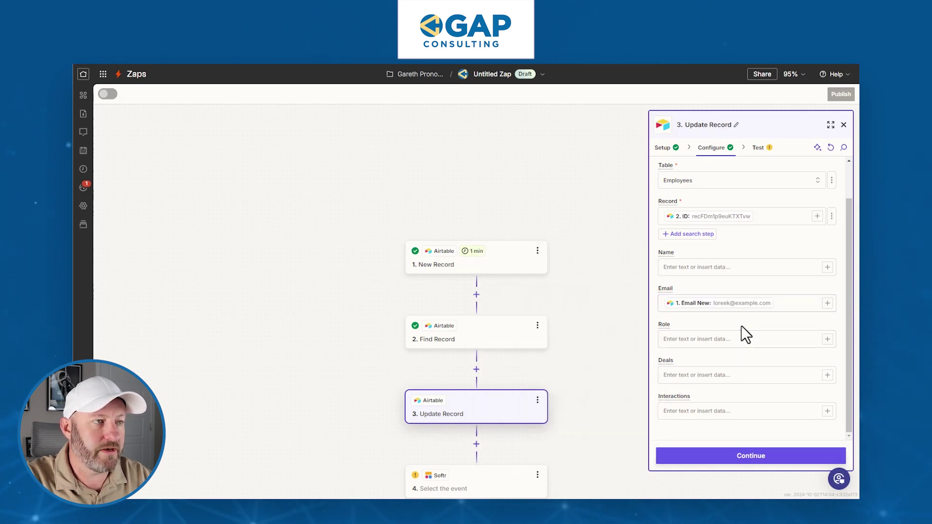
click(752, 456)
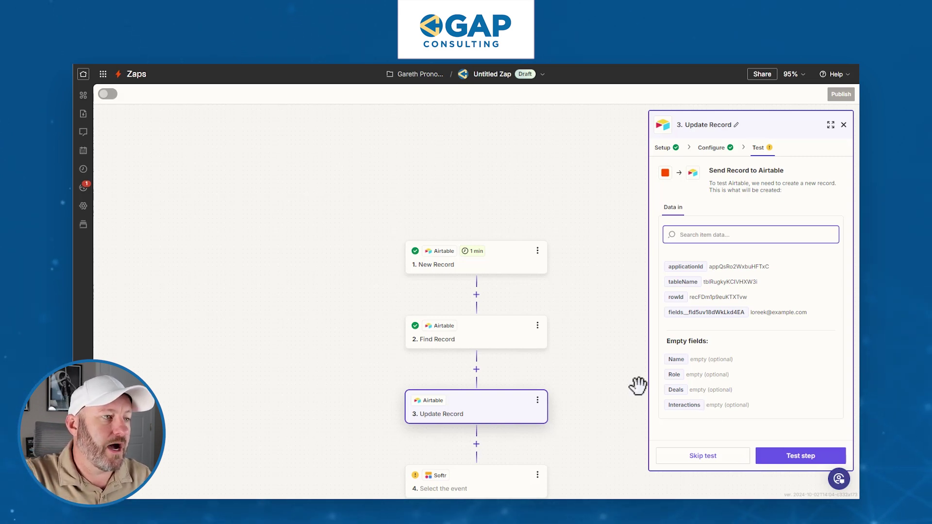
- Set the Softr step's action event to Delete User and proceed to its configuration
scroll(622, 388, down, 5)
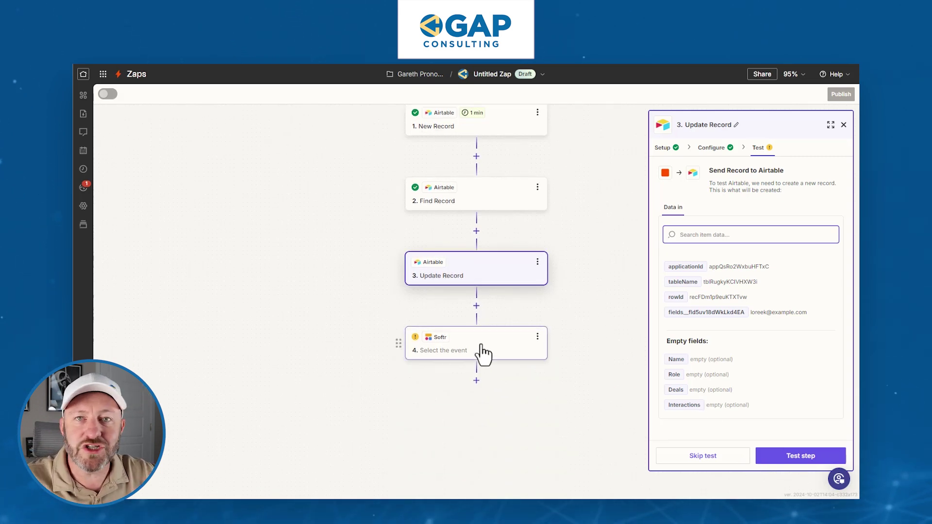
click(483, 352)
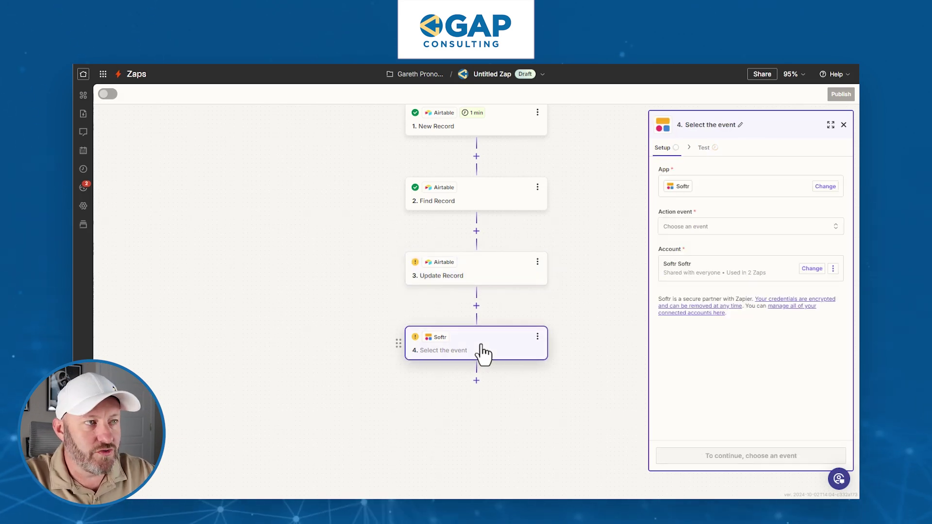
click(700, 233)
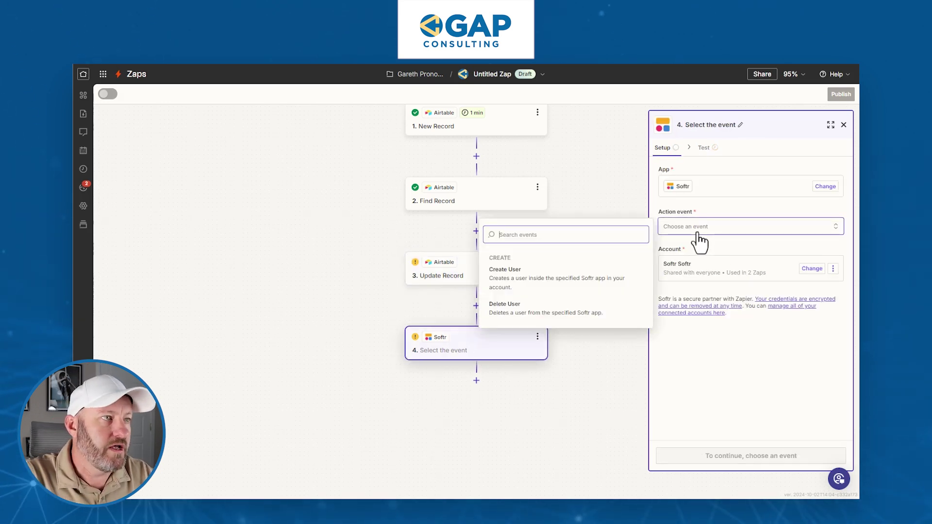
click(541, 316)
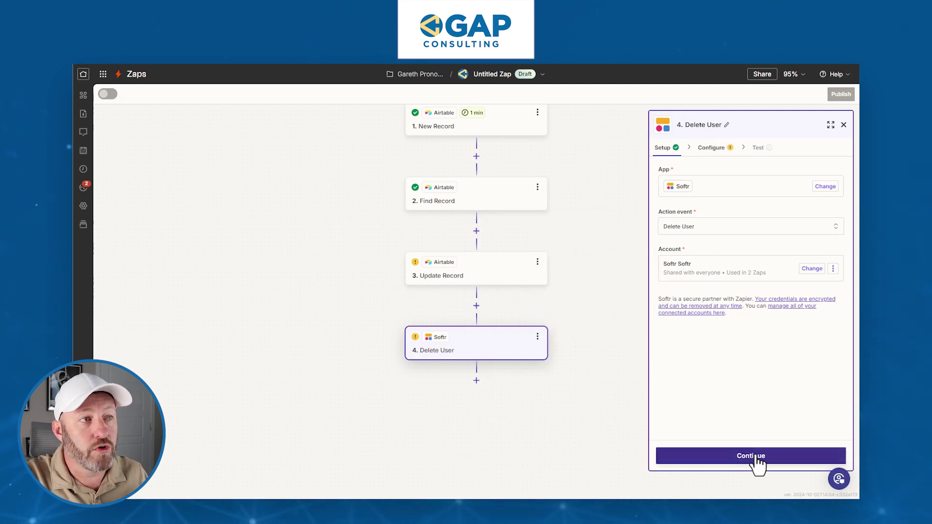
click(742, 456)
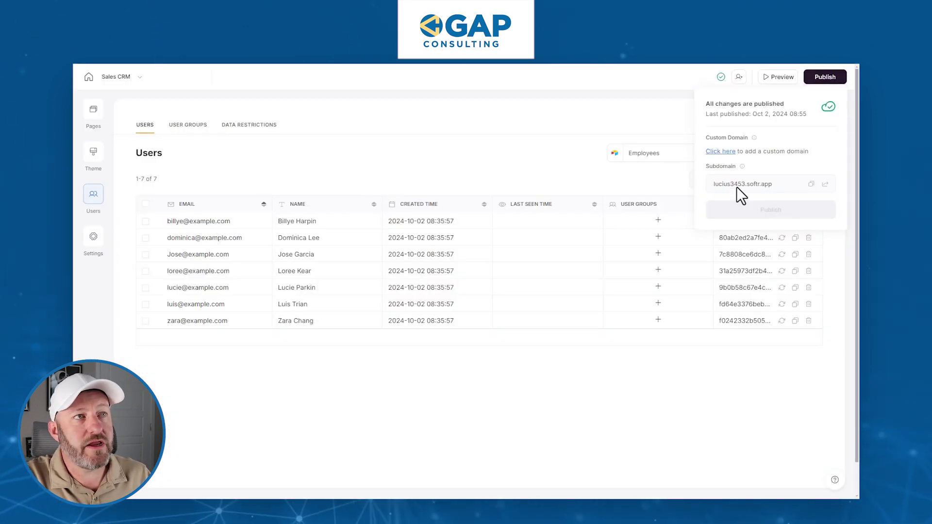
click(716, 103)
click(824, 79)
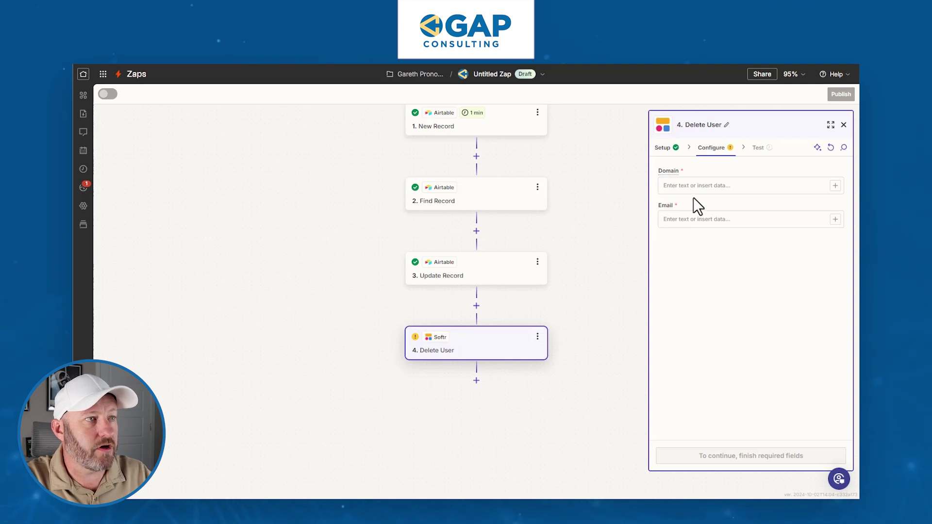
click(691, 187)
text(https://lucius3453.softr.app)
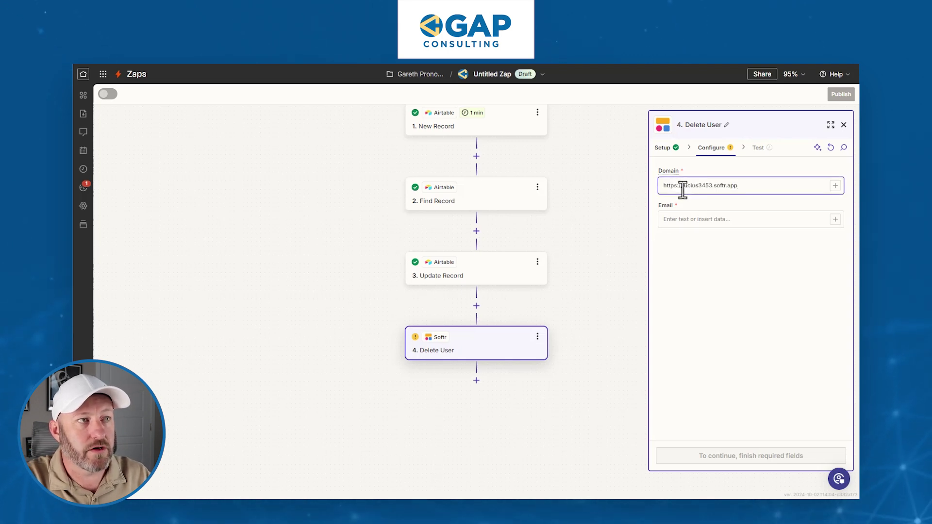
drag(683, 186, 651, 187)
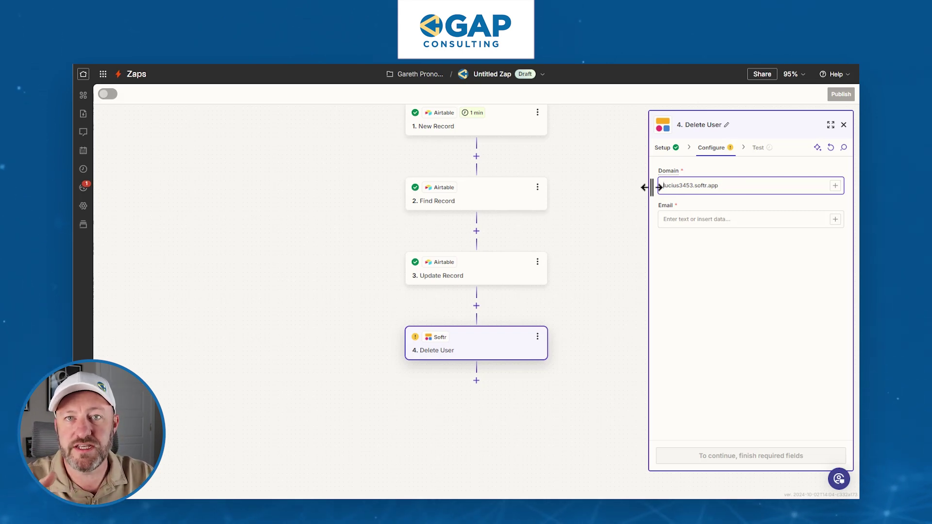
- Map Delete User's Email field to the trigger's Email Old value and run the step's test
click(691, 221)
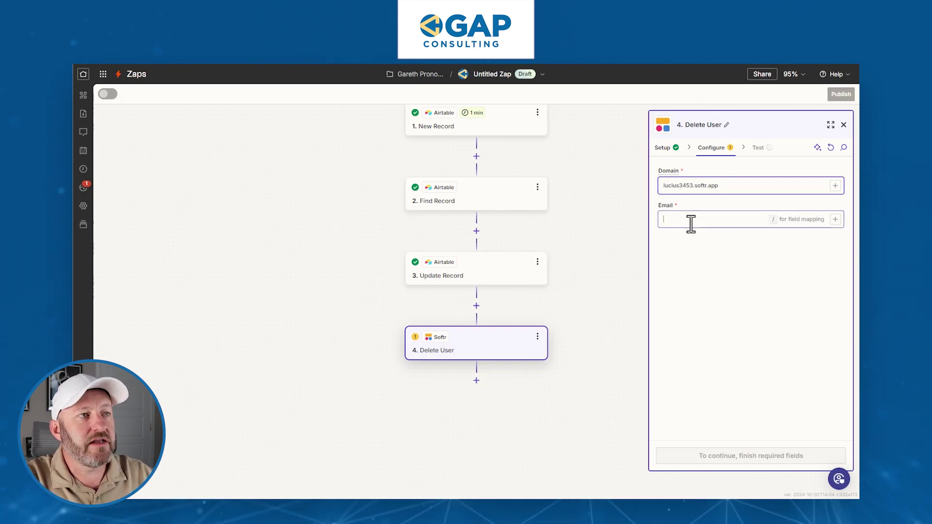
text(/)
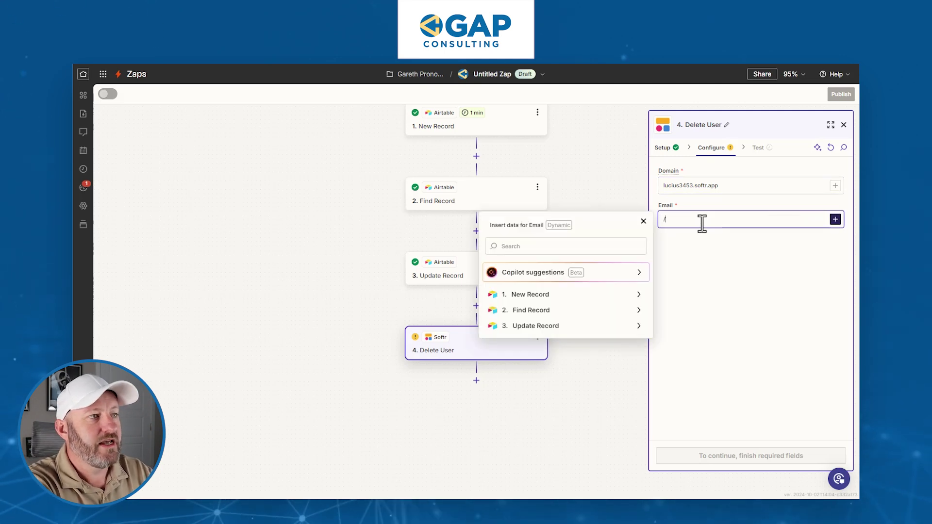
click(602, 295)
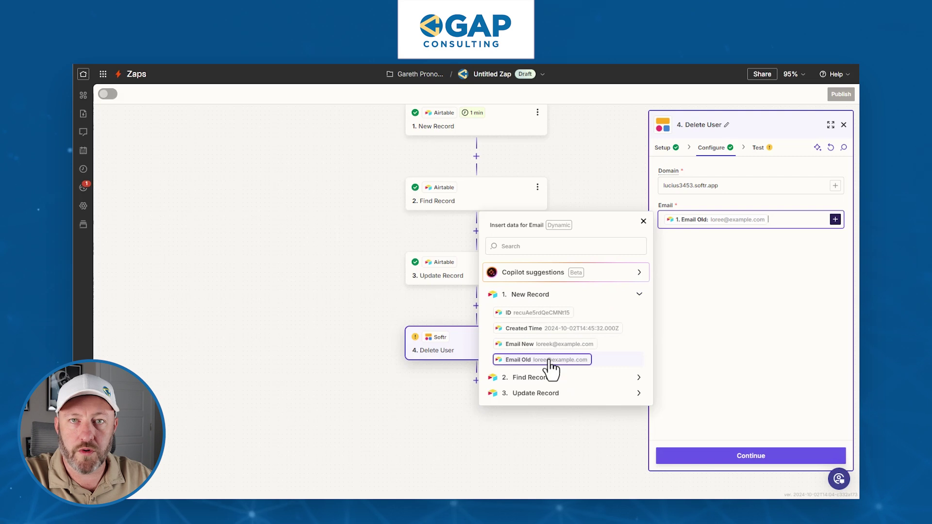
click(753, 336)
click(750, 457)
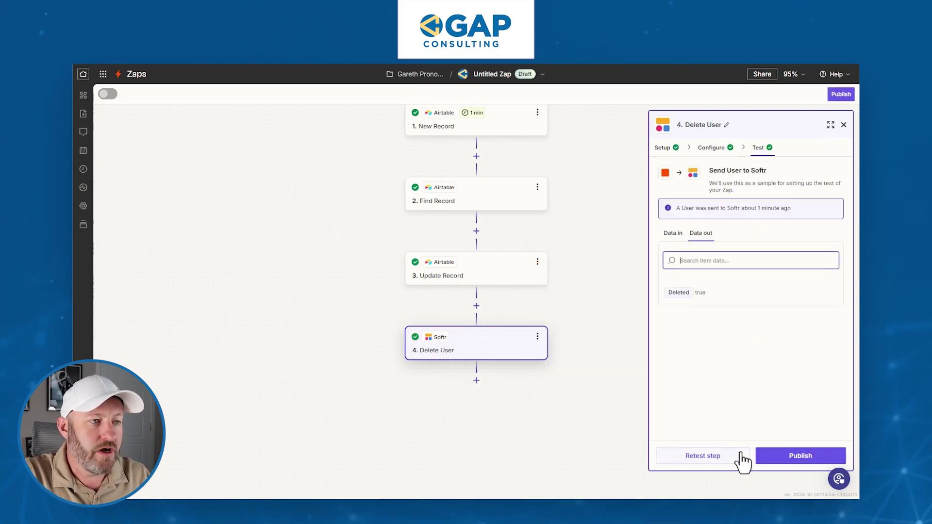
click(713, 456)
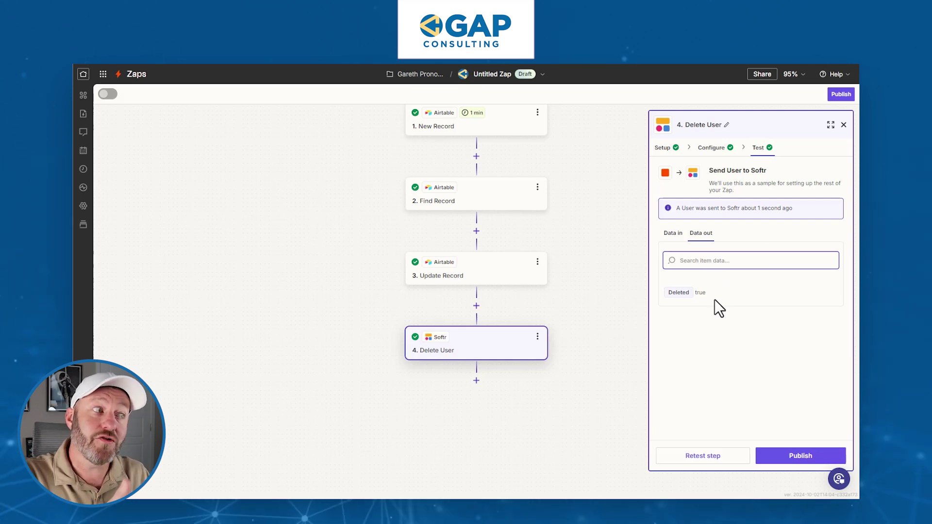
- Add a Softr step after Delete User, set its action event to Create User, and proceed to its configuration
click(476, 381)
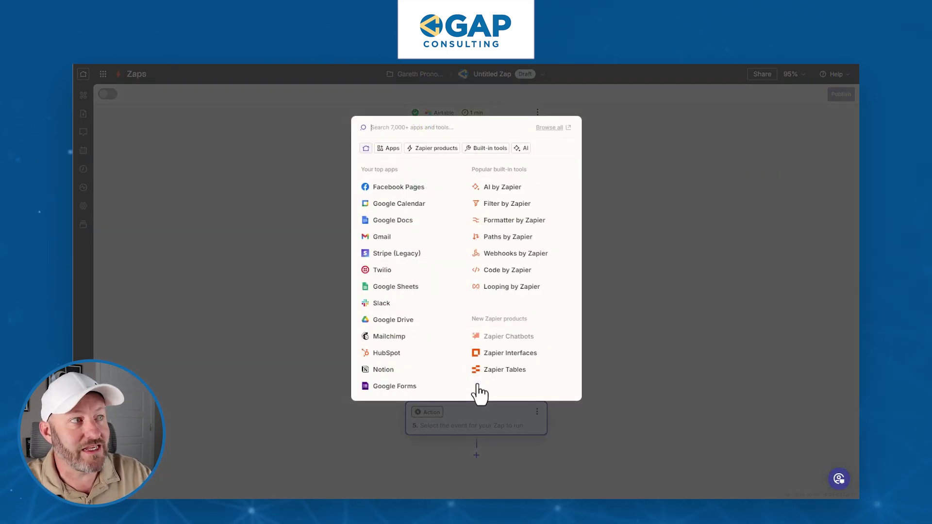
text(s)
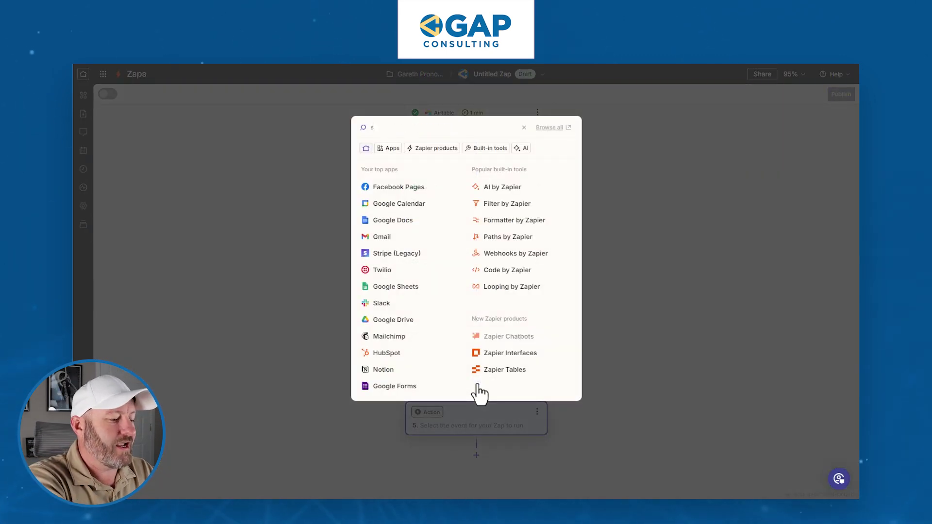
text(oftr)
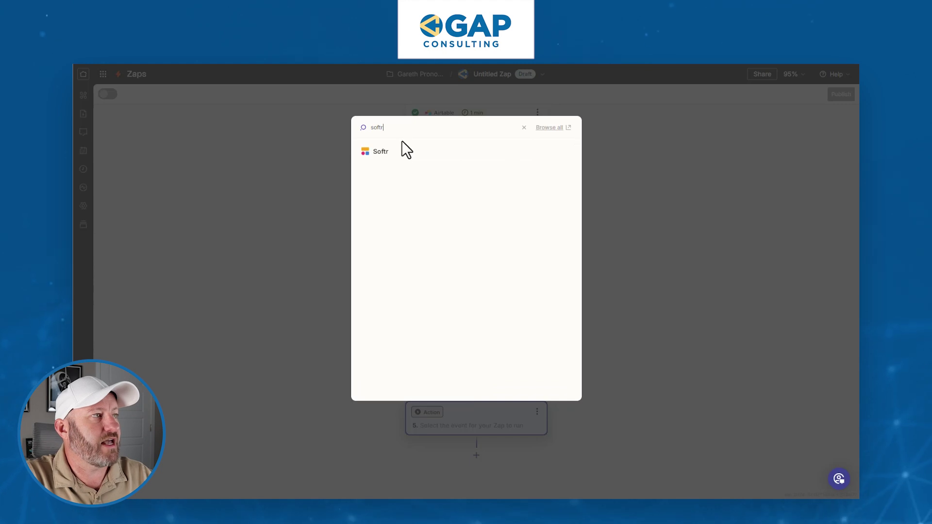
click(403, 155)
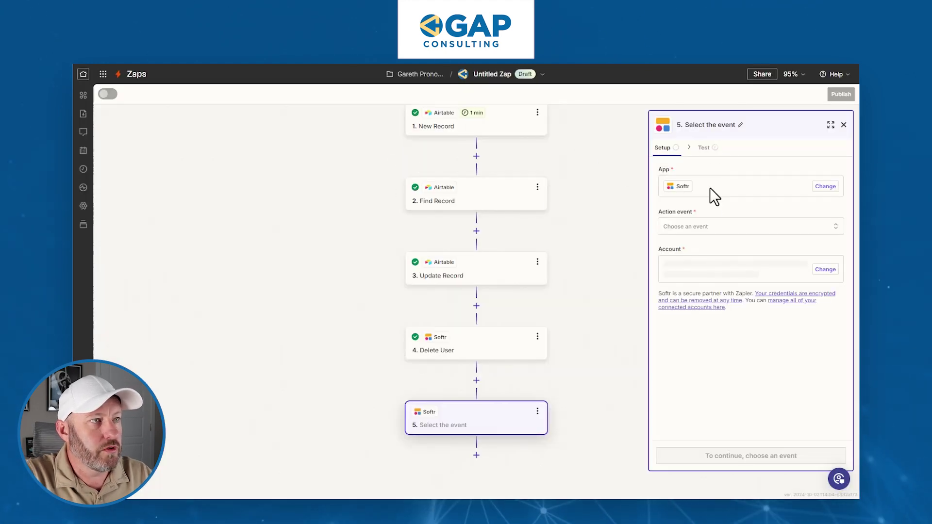
click(702, 233)
click(550, 290)
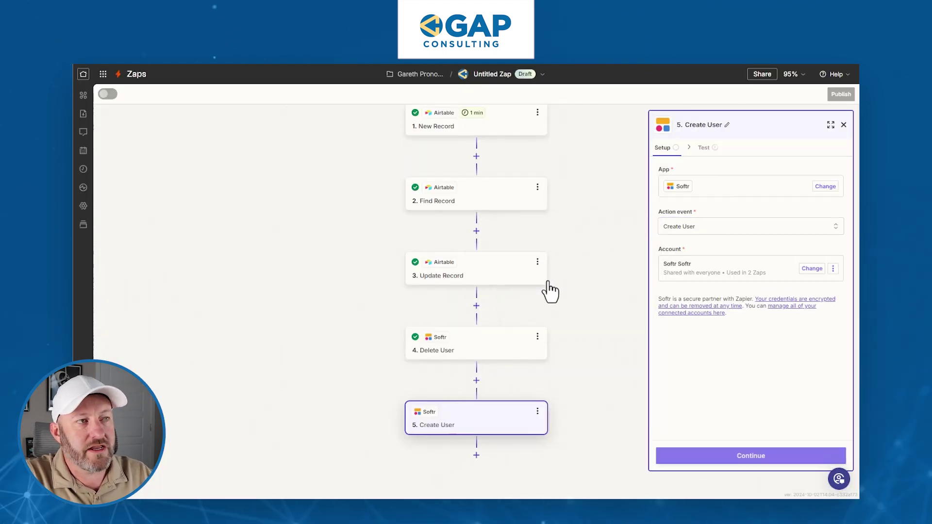
click(750, 459)
click(693, 184)
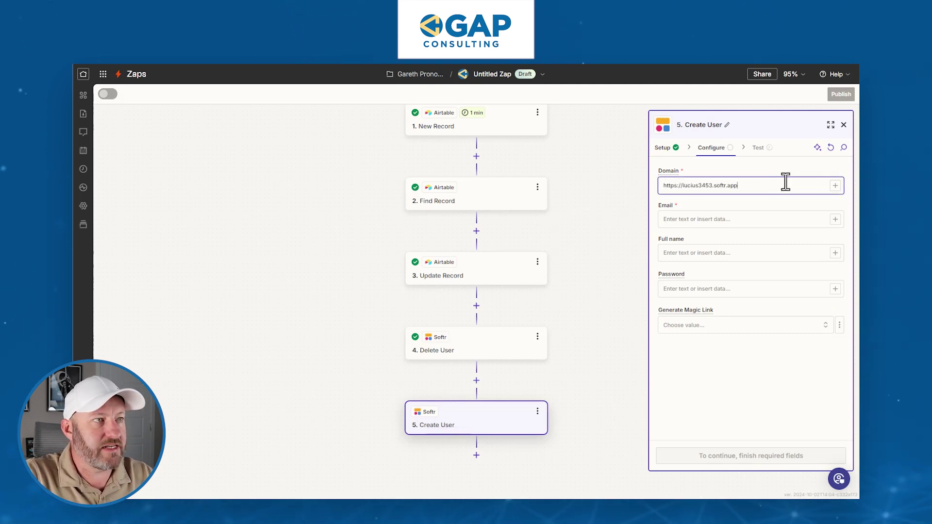
drag(685, 185, 651, 191)
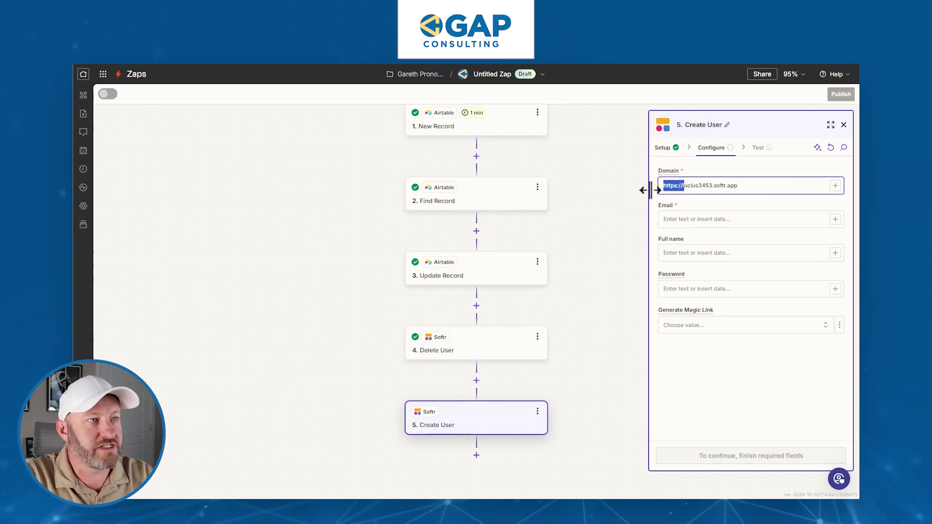
key(BackSpace)
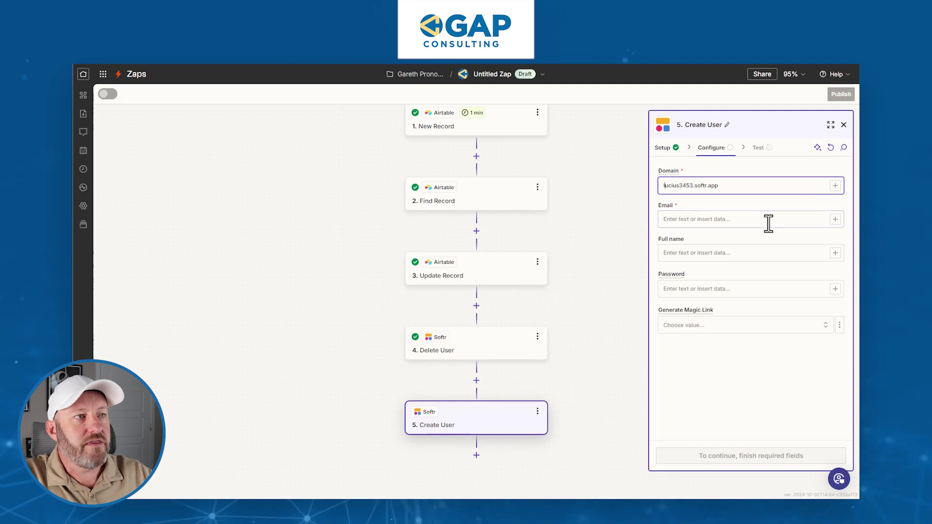
click(835, 219)
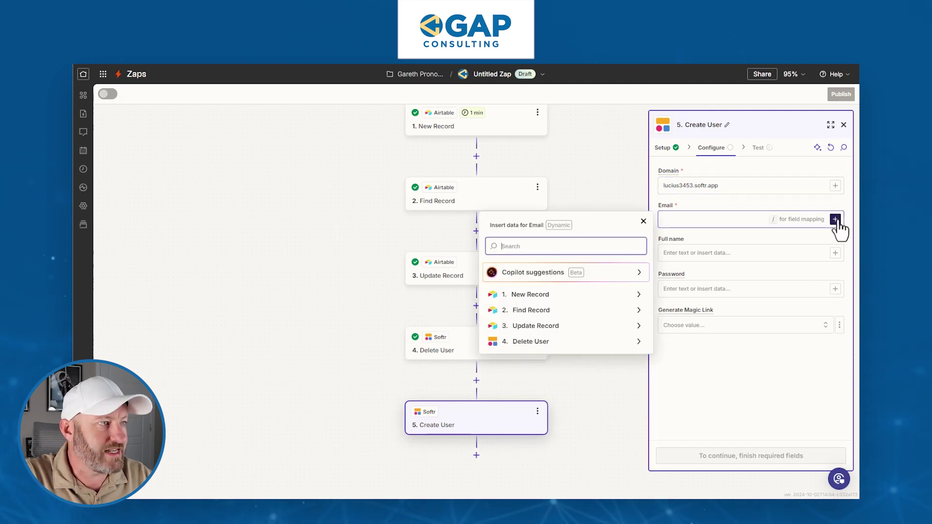
click(585, 296)
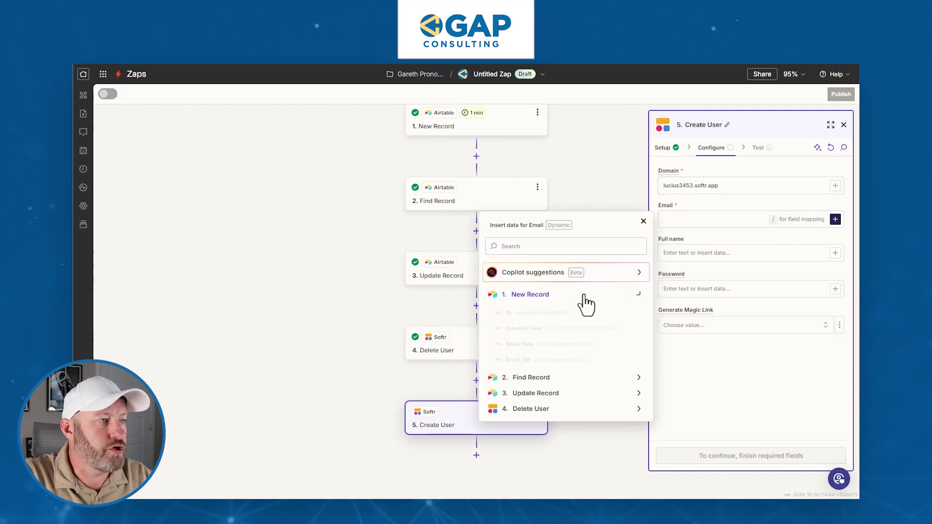
click(533, 348)
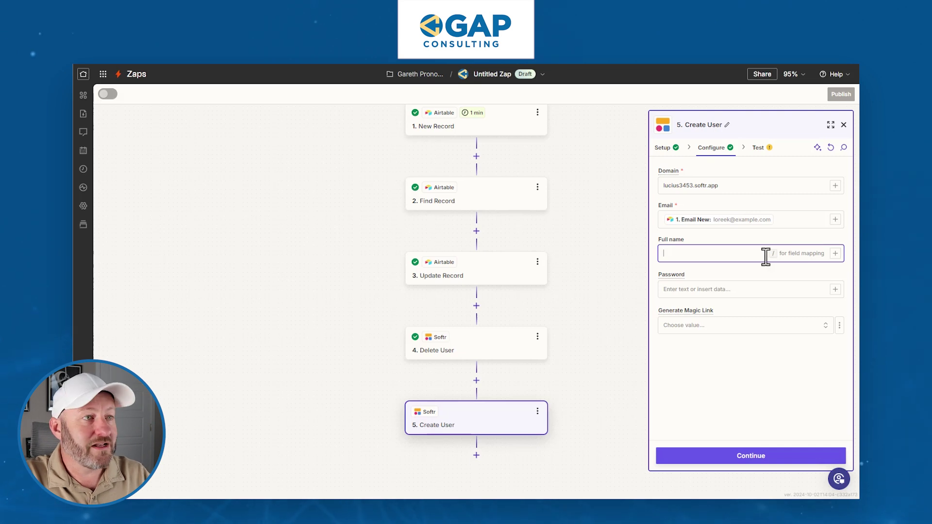
- Map Create User's Full name field to the Fields Name value from the Find Record step
click(836, 254)
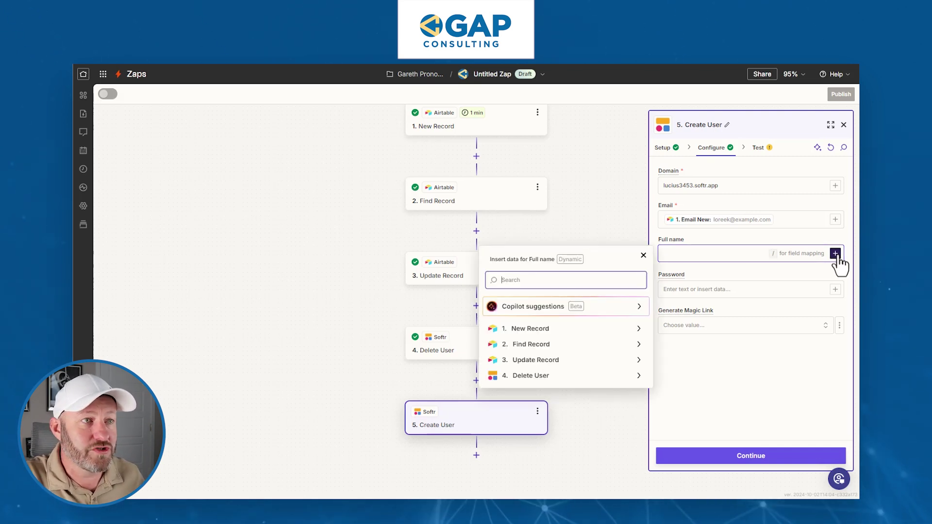
click(562, 346)
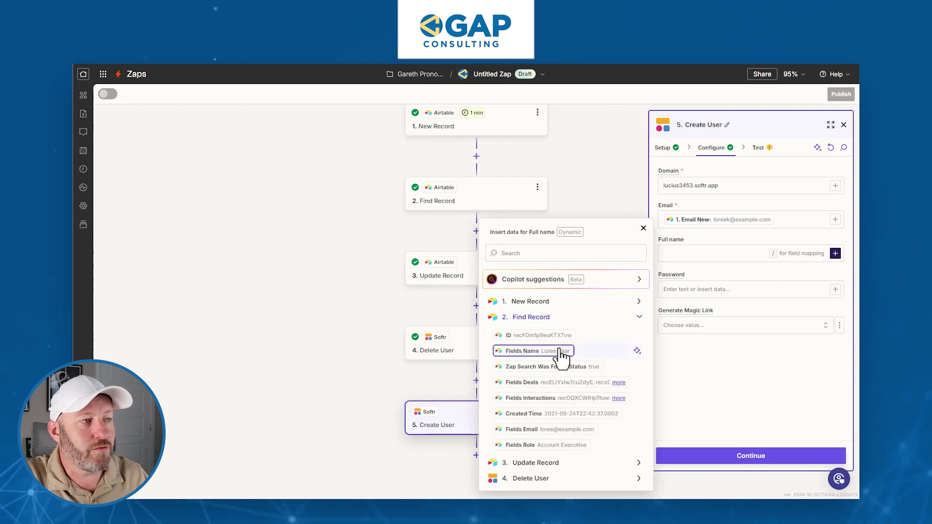
click(533, 351)
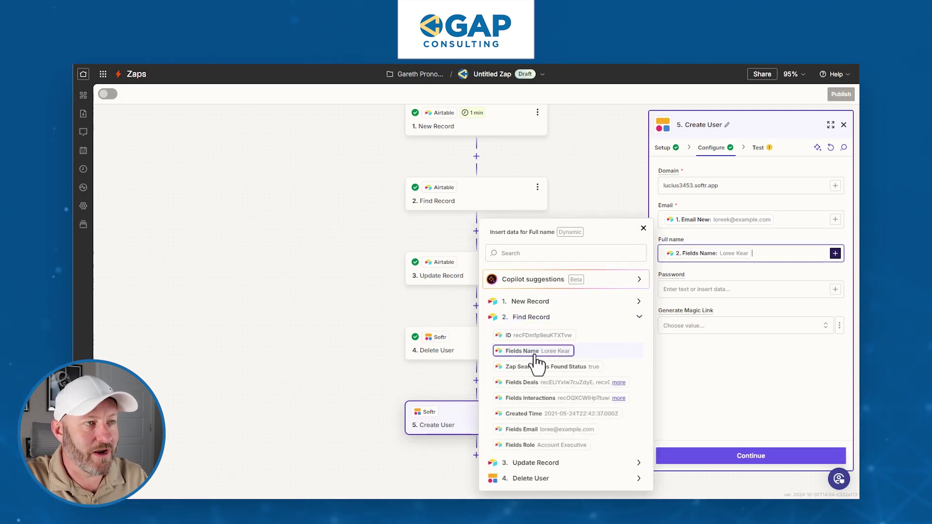
click(727, 234)
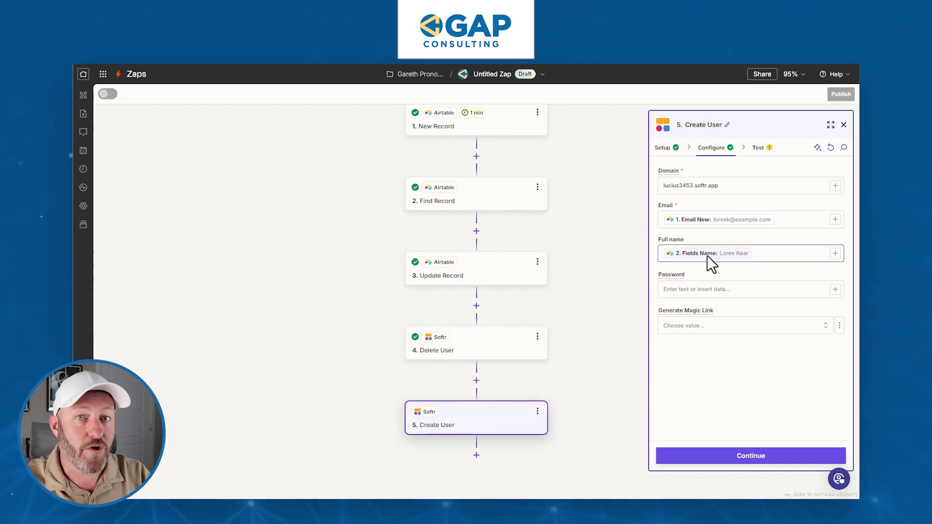
- Leave Create User's Password empty, set Generate Magic Link to True, and run the step's test
click(723, 290)
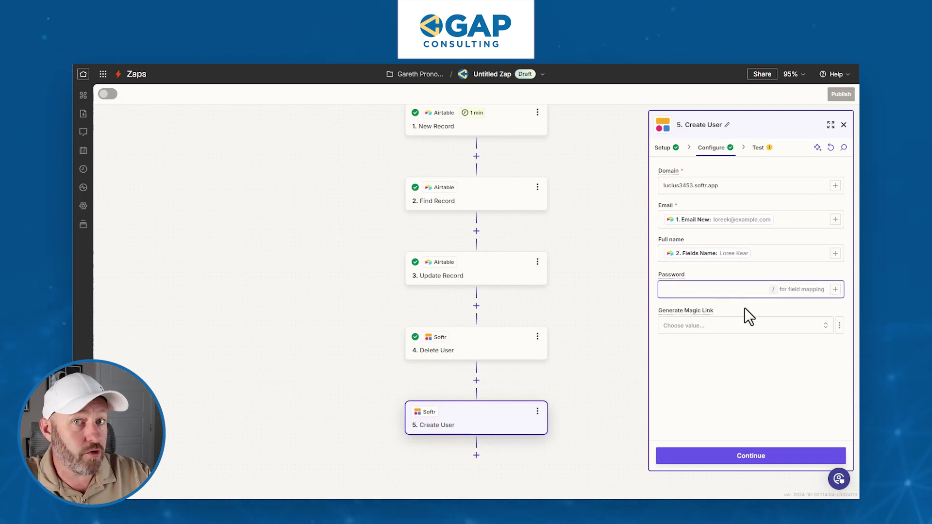
click(787, 324)
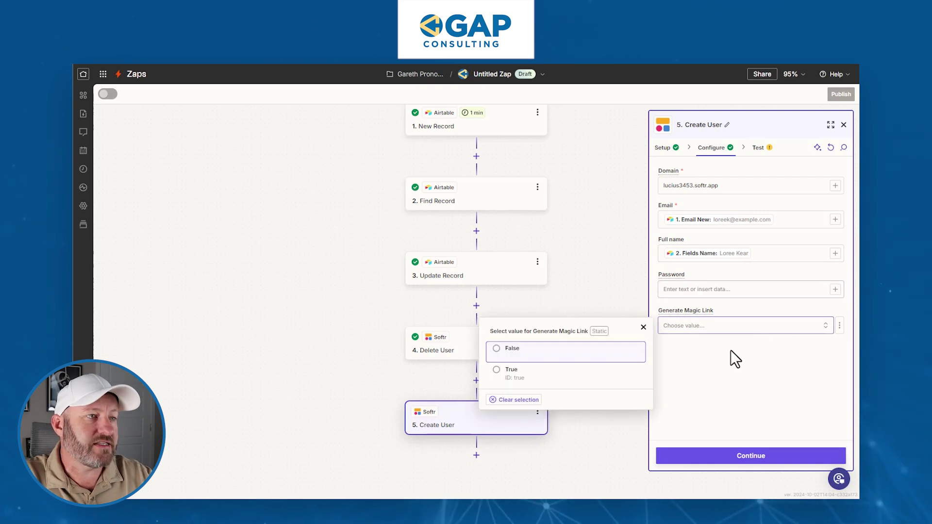
click(517, 382)
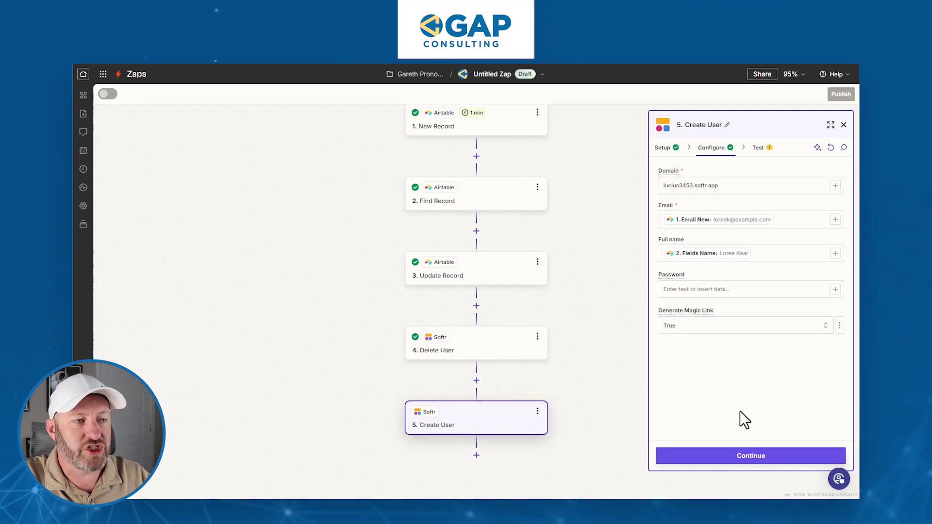
click(753, 458)
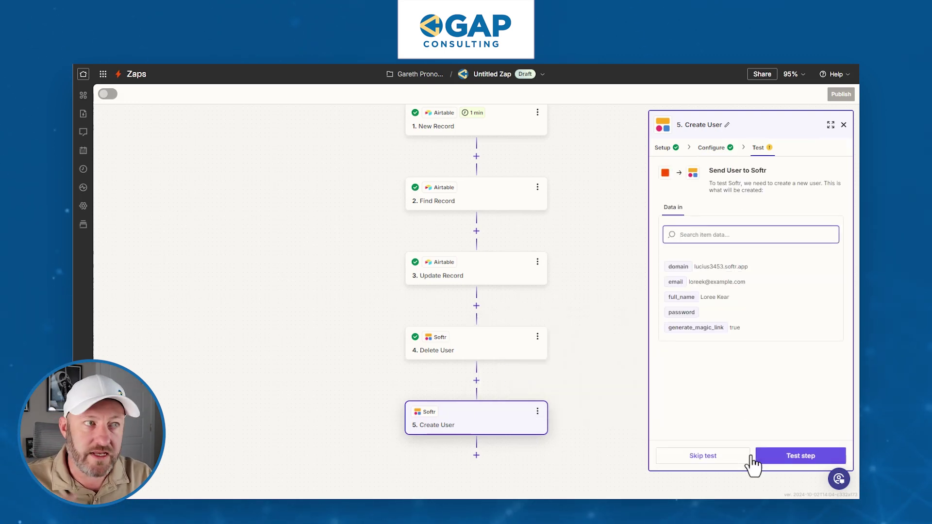
click(779, 456)
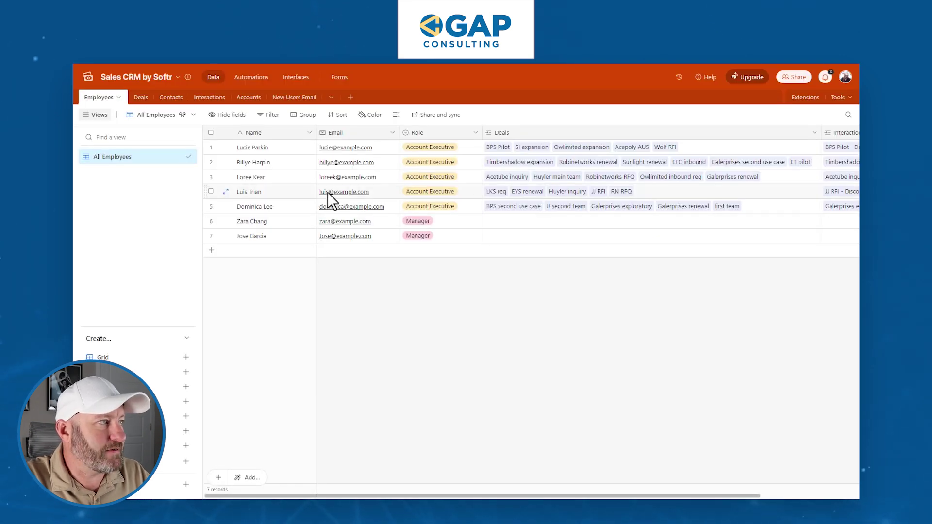
- Copy the second employee's email from Airtable's Employees table and submit the New Users Email form with it as Email Old and a changed address as Email New
click(336, 161)
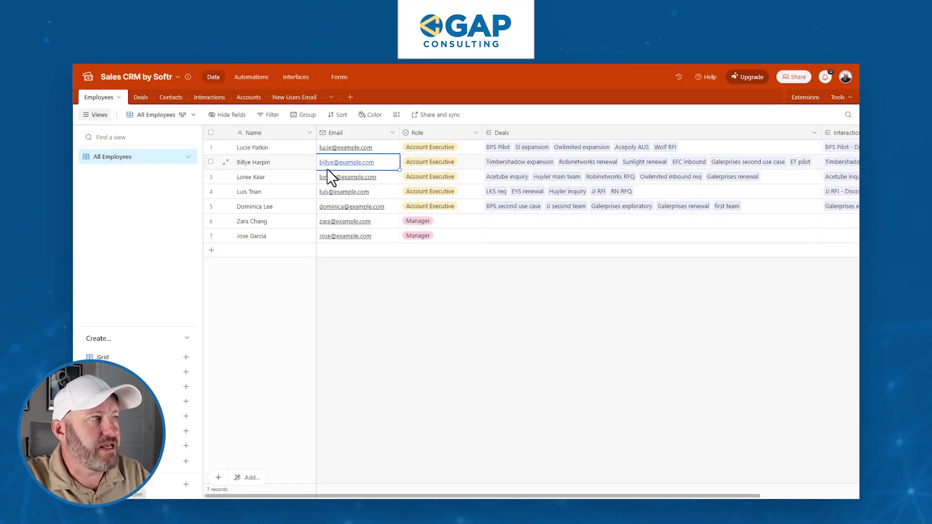
click(414, 326)
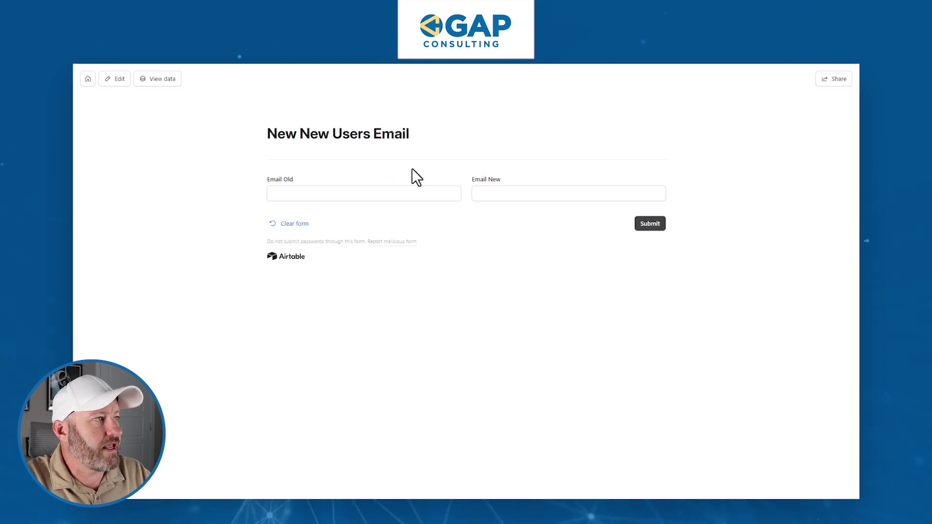
click(383, 190)
key(ctrl+v)
click(494, 198)
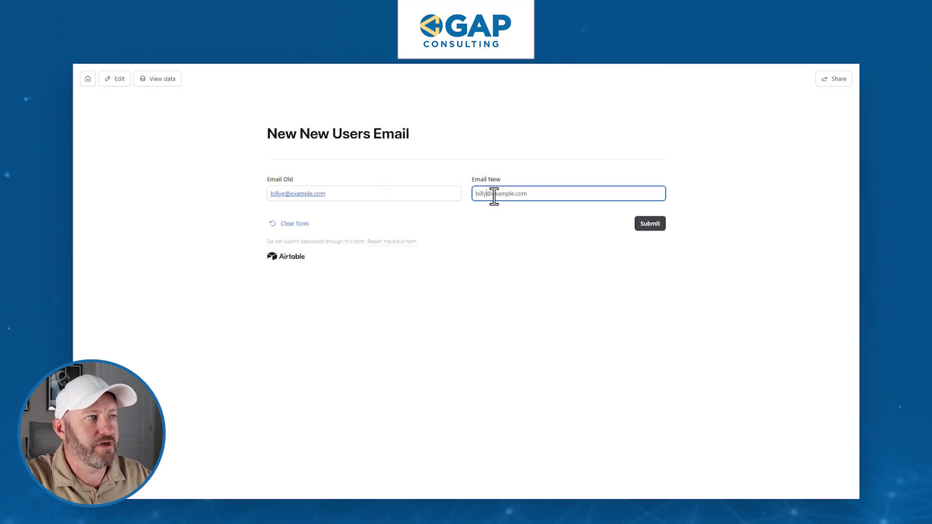
click(641, 228)
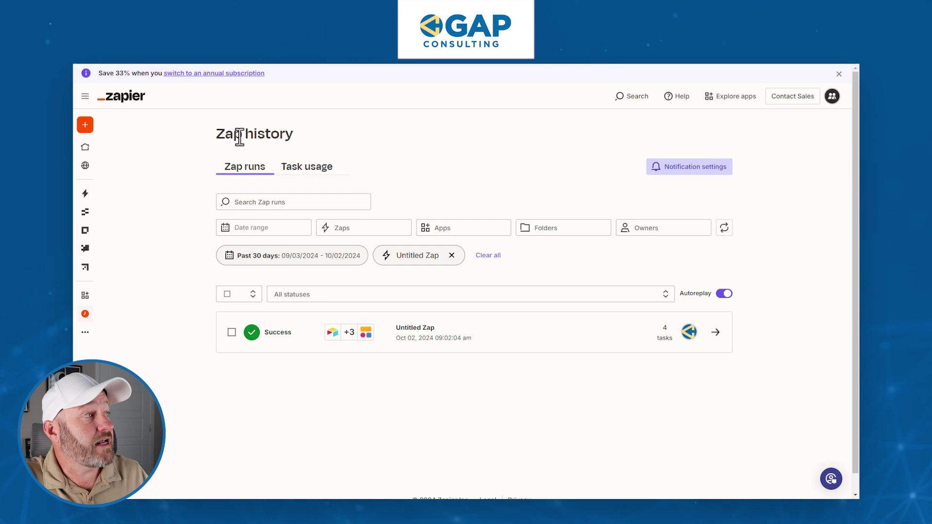
- Open the Untitled Zap run in Zapier's Zap history and examine the data of each step through Create User
click(412, 334)
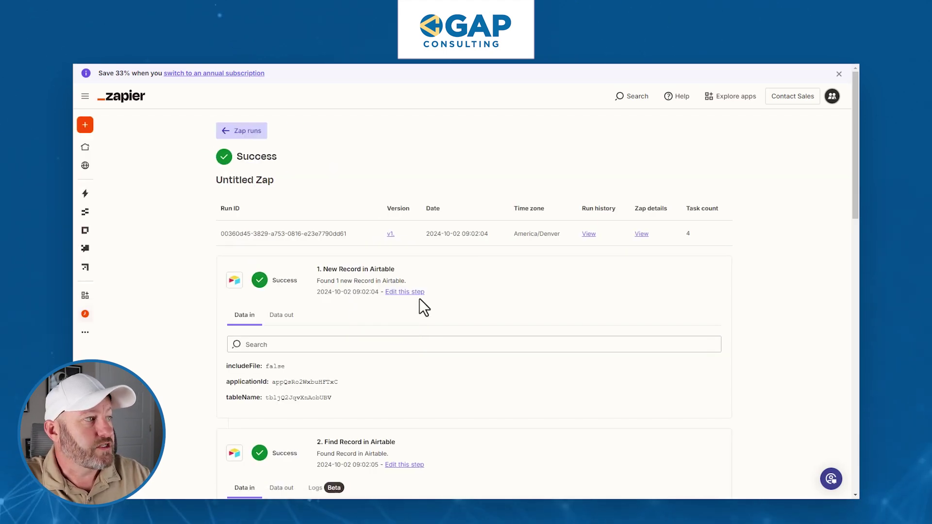
scroll(420, 299, down, 15)
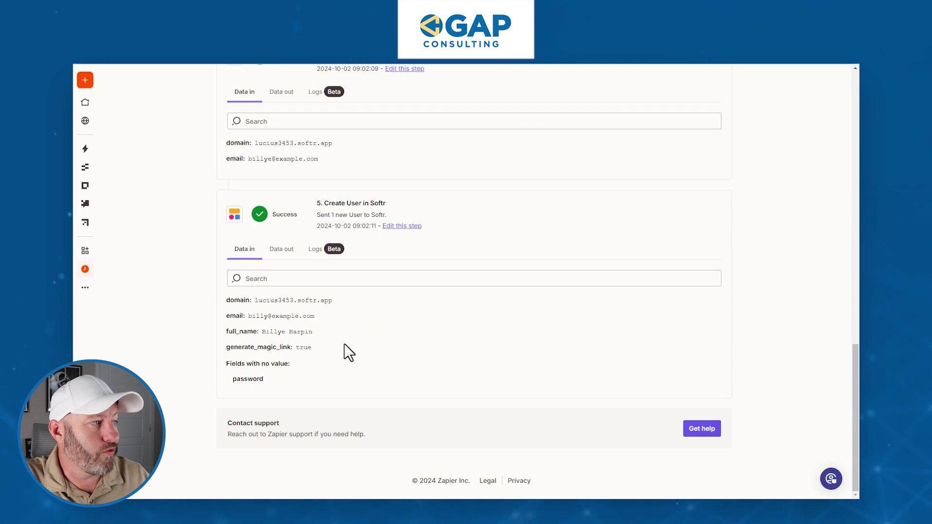
scroll(345, 345, up, 5)
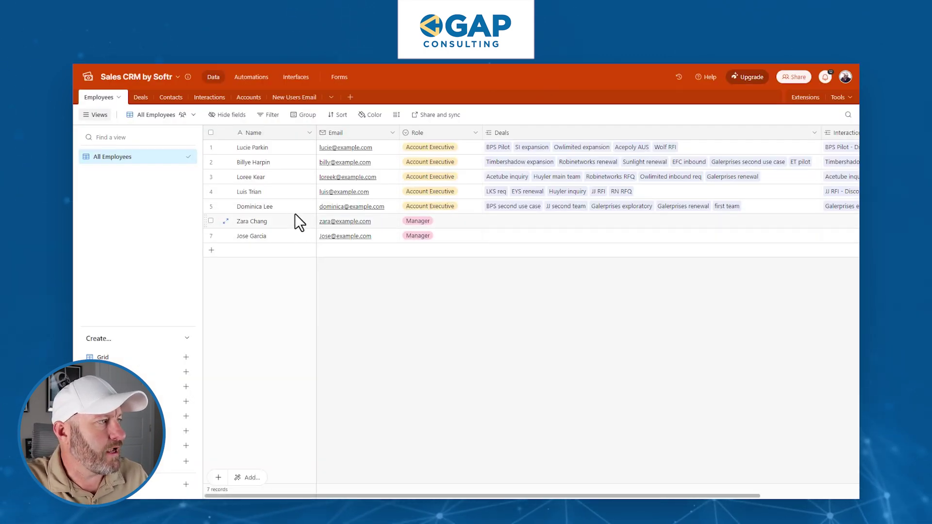
- Check the second employee's email in Airtable's Employees table and reload the Users list in Softr
click(331, 164)
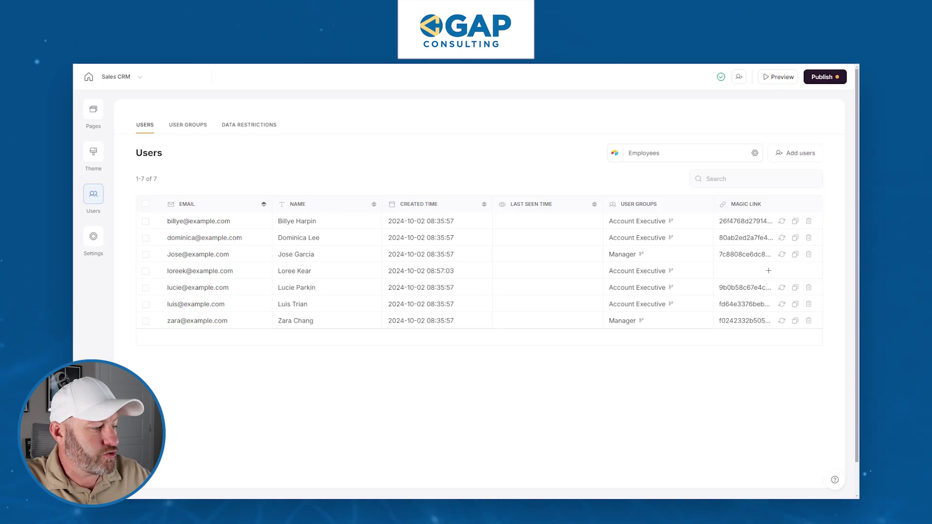
key(F5)
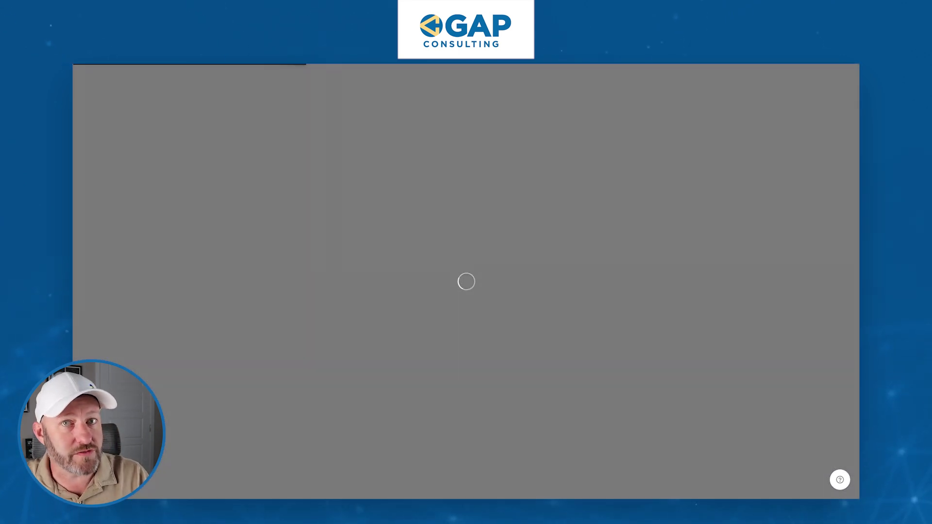